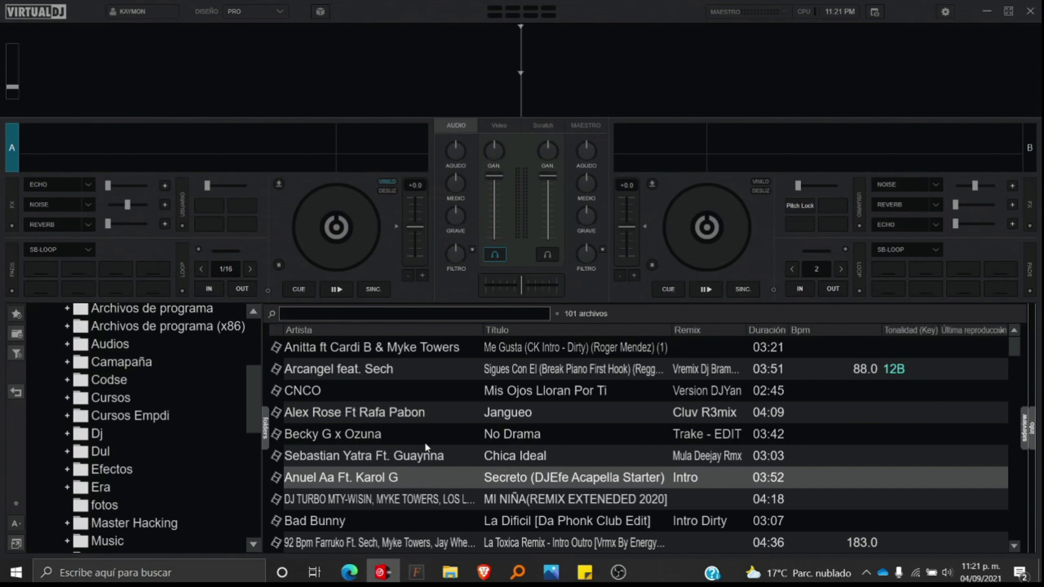
Find "Ten Cuidado - Intro Outro" (105 BPM) in the track list and load it onto deck A.
{"action": "scroll", "coordinate": [438, 462], "scroll_direction": "down", "scroll_amount": 8}
{"action": "scroll", "coordinate": [436, 463], "scroll_direction": "up", "scroll_amount": 8}
{"action": "left_click", "coordinate": [455, 411]}
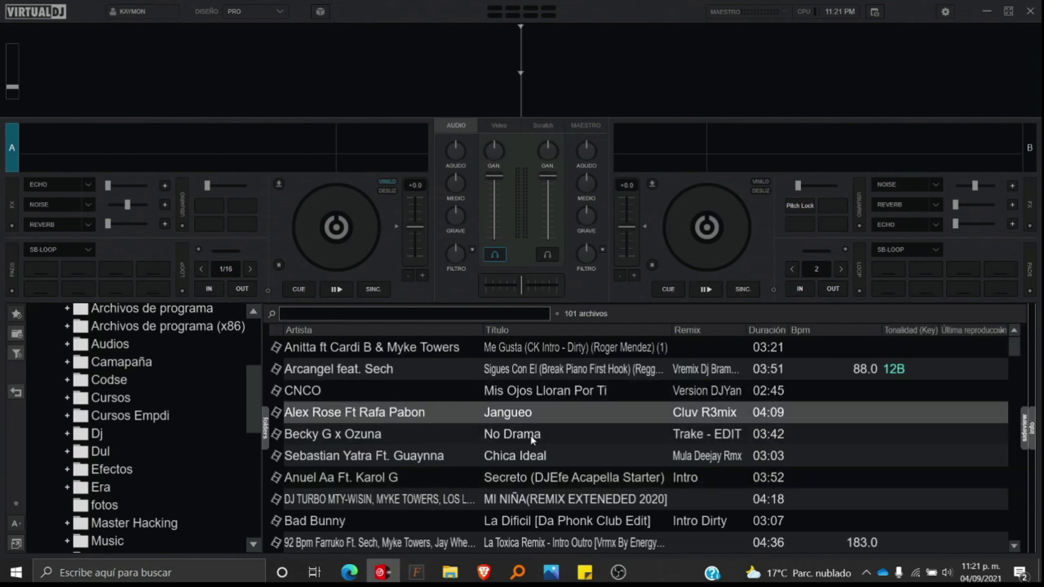
{"action": "scroll", "coordinate": [632, 428], "scroll_direction": "down", "scroll_amount": 8}
{"action": "scroll", "coordinate": [611, 421], "scroll_direction": "up", "scroll_amount": 8}
{"action": "scroll", "coordinate": [610, 422], "scroll_direction": "down", "scroll_amount": 11}
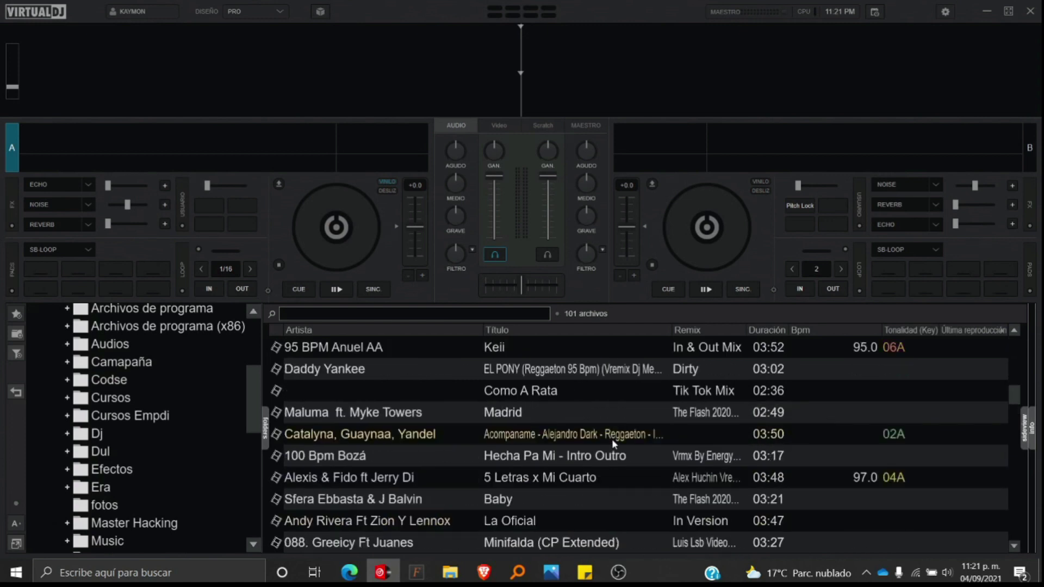
{"action": "scroll", "coordinate": [612, 439], "scroll_direction": "up", "scroll_amount": 6}
{"action": "left_click", "coordinate": [440, 390]}
{"action": "scroll", "coordinate": [517, 405], "scroll_direction": "up", "scroll_amount": 1}
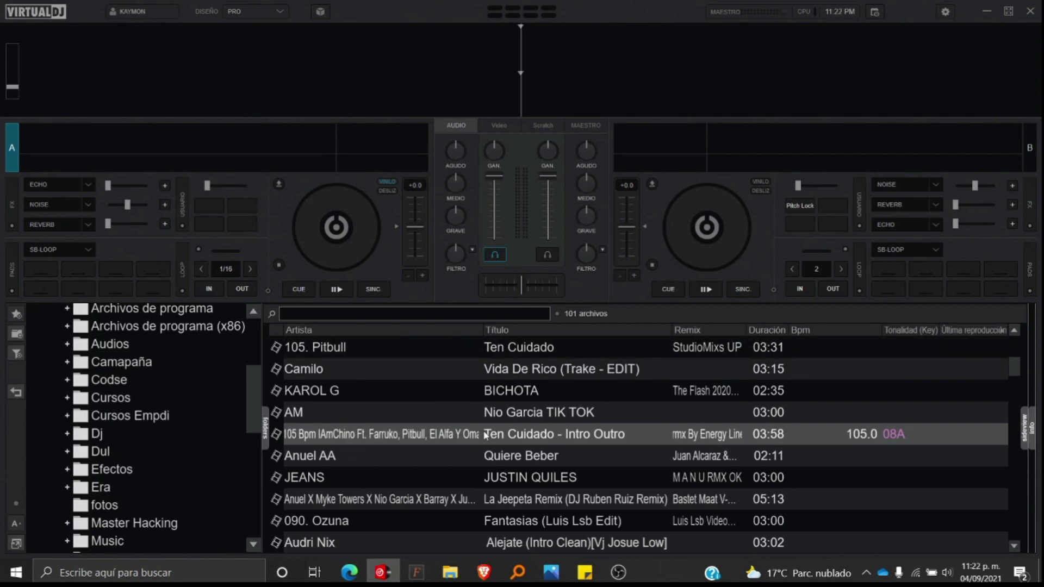
{"action": "left_click_drag", "start_coordinate": [525, 445], "coordinate": [336, 229]}
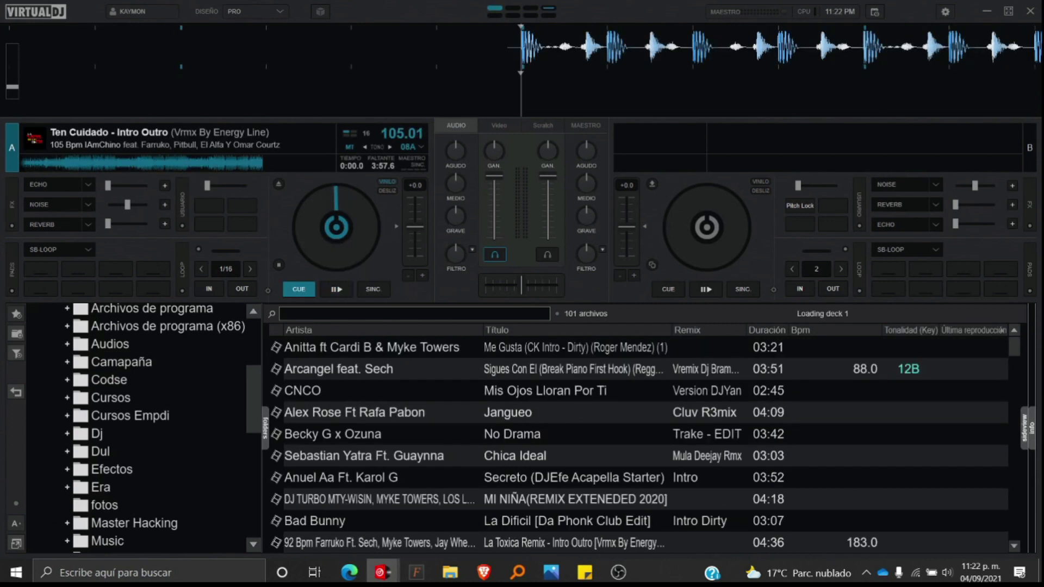
Load the 88 BPM reggaeton track "Sigues Con El" onto deck B.
{"action": "left_click_drag", "start_coordinate": [514, 372], "coordinate": [707, 227]}
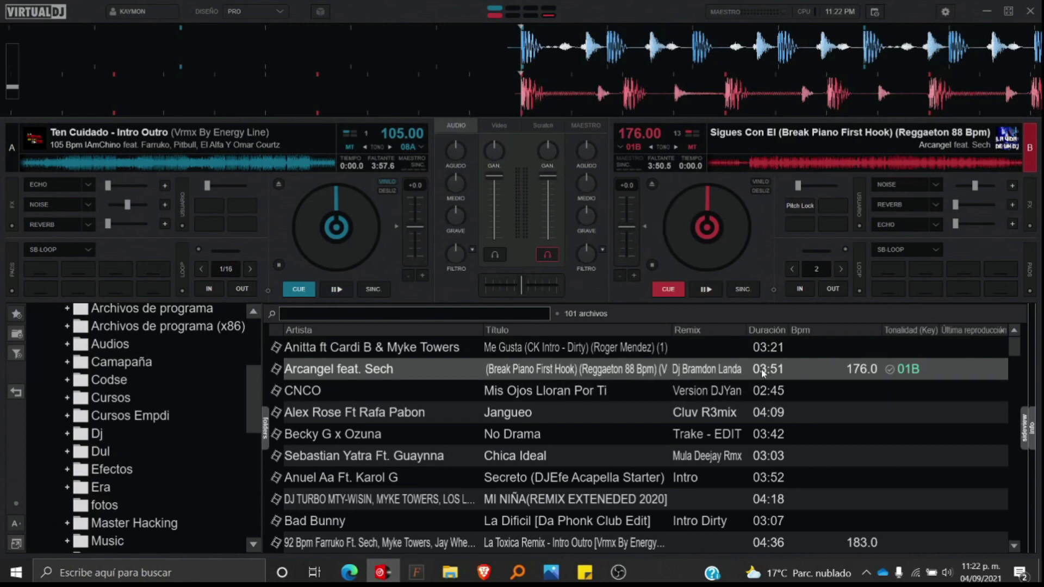
{"action": "right_click", "coordinate": [873, 366]}
{"action": "left_click", "coordinate": [707, 391]}
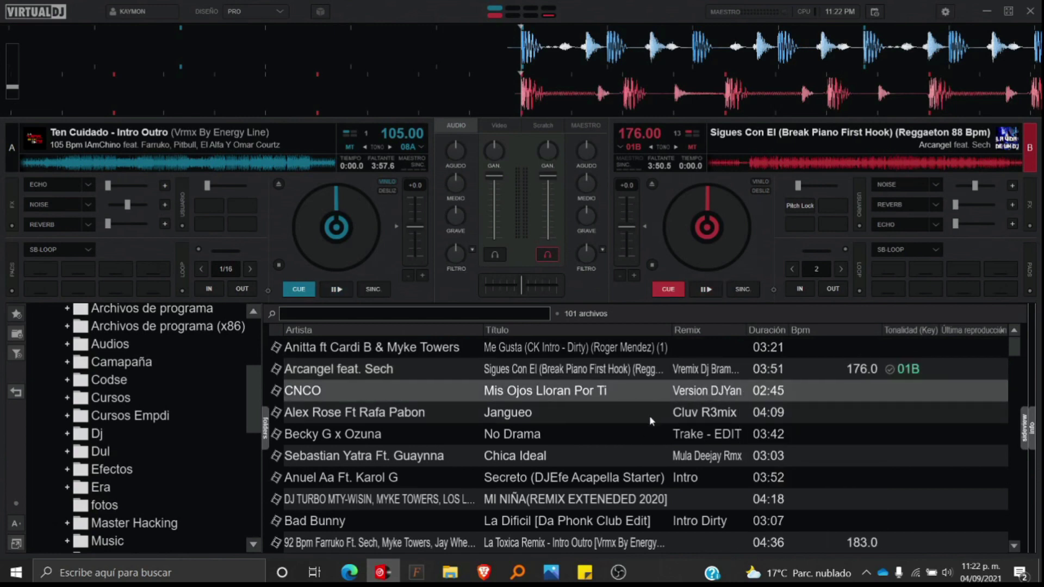
Find the 95 BPM track "Keii" (In & Out Mix) in the track list and load it onto deck B.
{"action": "scroll", "coordinate": [651, 420], "scroll_direction": "down", "scroll_amount": 8}
{"action": "scroll", "coordinate": [642, 455], "scroll_direction": "up", "scroll_amount": 2}
{"action": "left_click_drag", "start_coordinate": [630, 390], "coordinate": [741, 213]}
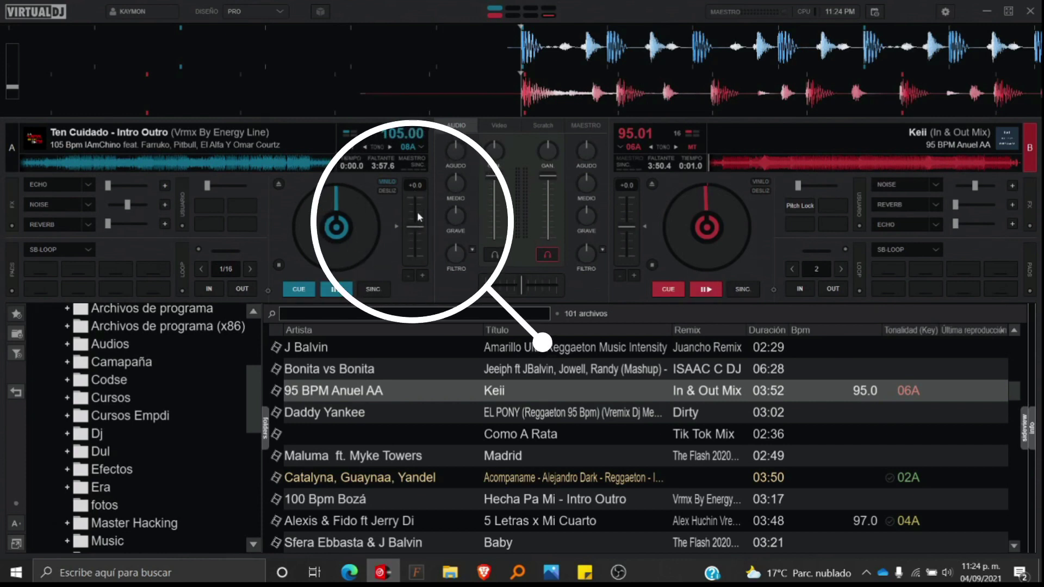
{"action": "mouse_move", "coordinate": [410, 227]}
{"action": "left_mouse_down"}
{"action": "mouse_move", "coordinate": [412, 203]}
{"action": "mouse_move", "coordinate": [406, 266]}
{"action": "mouse_move", "coordinate": [419, 197]}
{"action": "mouse_move", "coordinate": [409, 240]}
{"action": "mouse_move", "coordinate": [413, 227]}
{"action": "left_mouse_up"}
{"action": "left_click", "coordinate": [397, 226]}
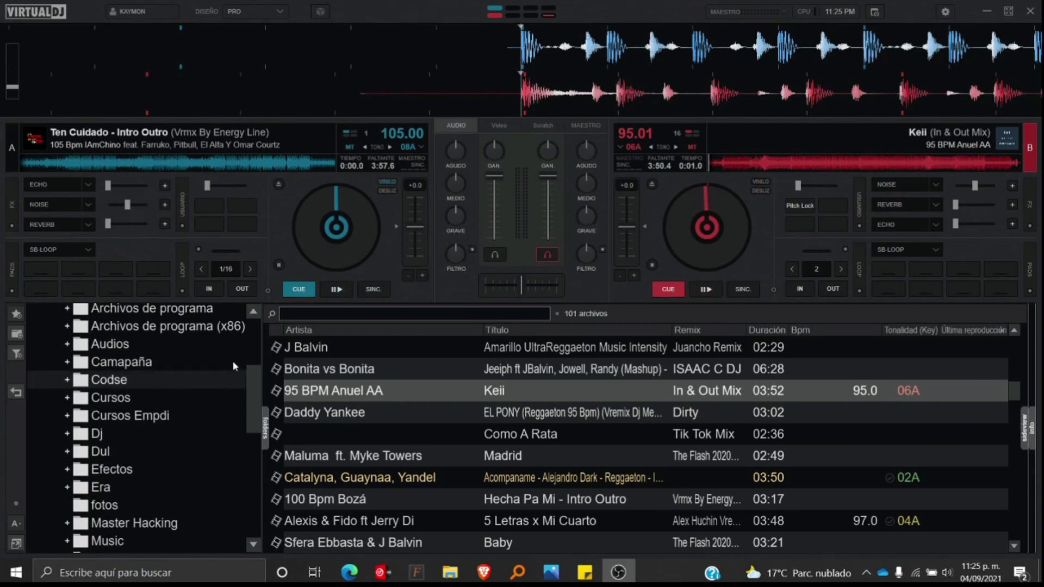
Play deck A's track briefly and stop it, and preview deck B's track before returning it to its cue point.
{"action": "left_click", "coordinate": [338, 290]}
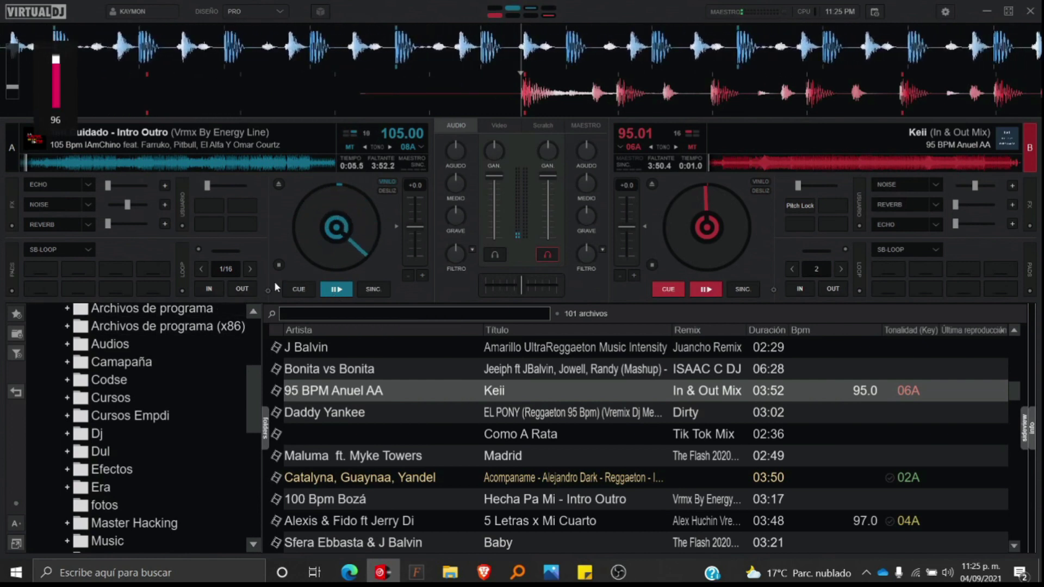
{"action": "key", "text": "space"}
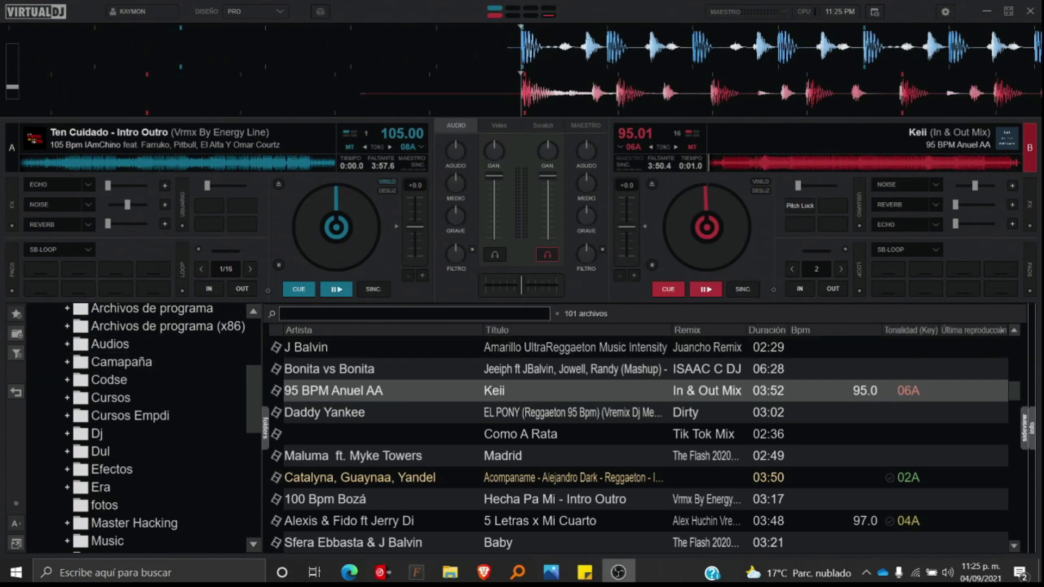
{"action": "left_click", "coordinate": [701, 296]}
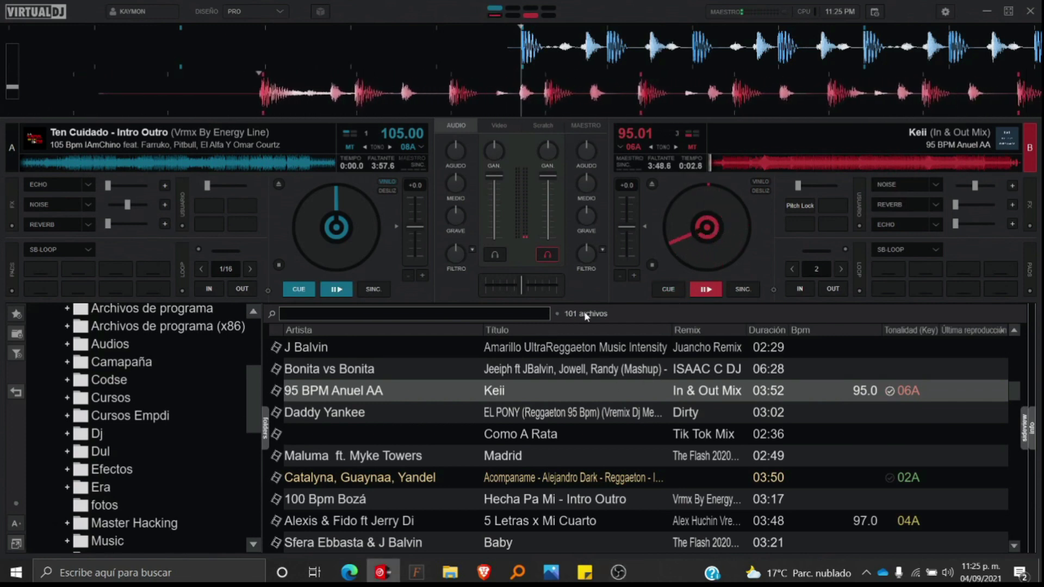
{"action": "left_click", "coordinate": [661, 290]}
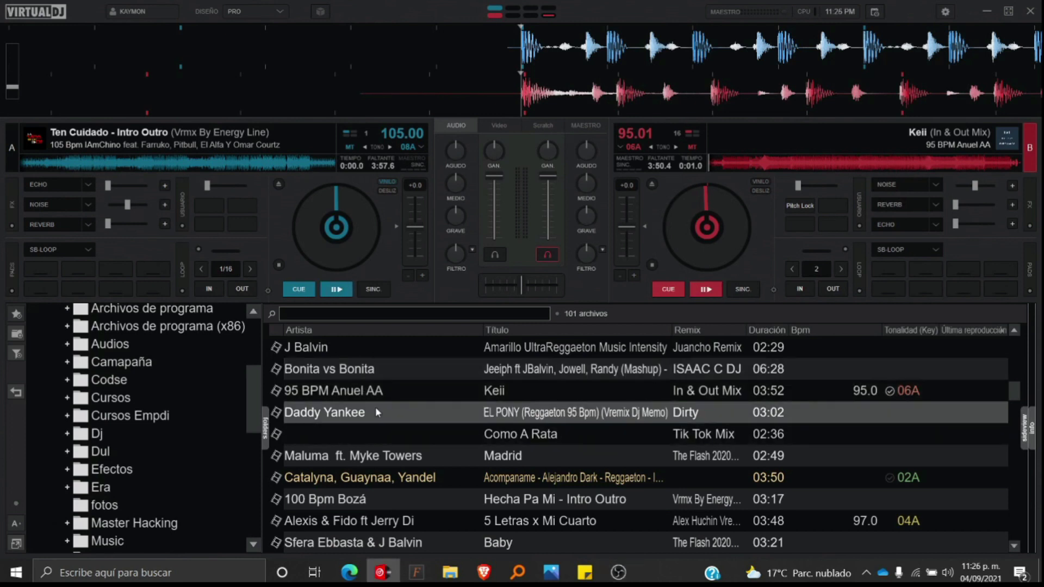
Position the first beat of deck A's waveform exactly on the playhead for comparison with deck B's waveform.
{"action": "left_click", "coordinate": [375, 370]}
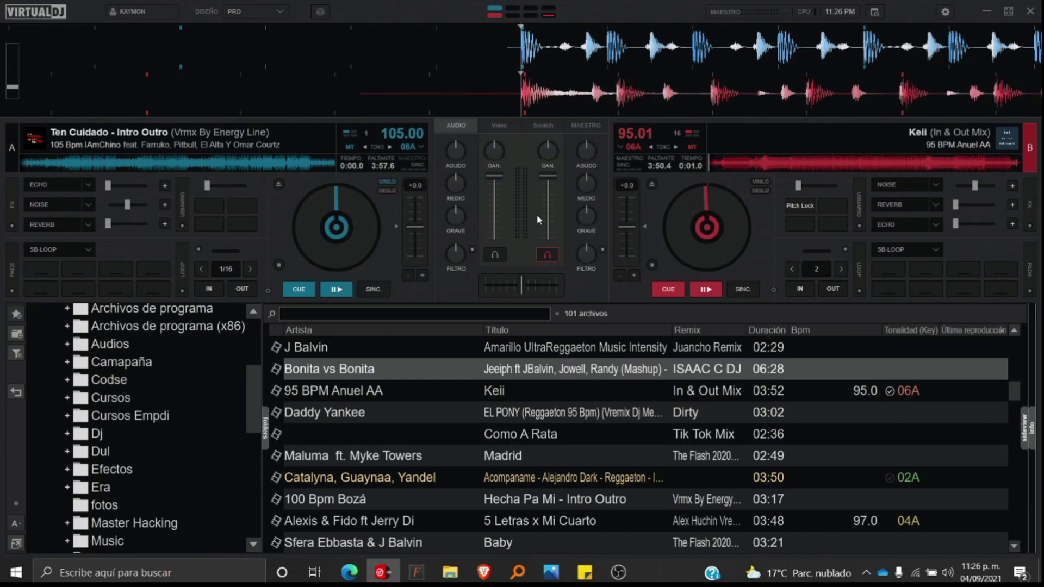
{"action": "mouse_move", "coordinate": [539, 220]}
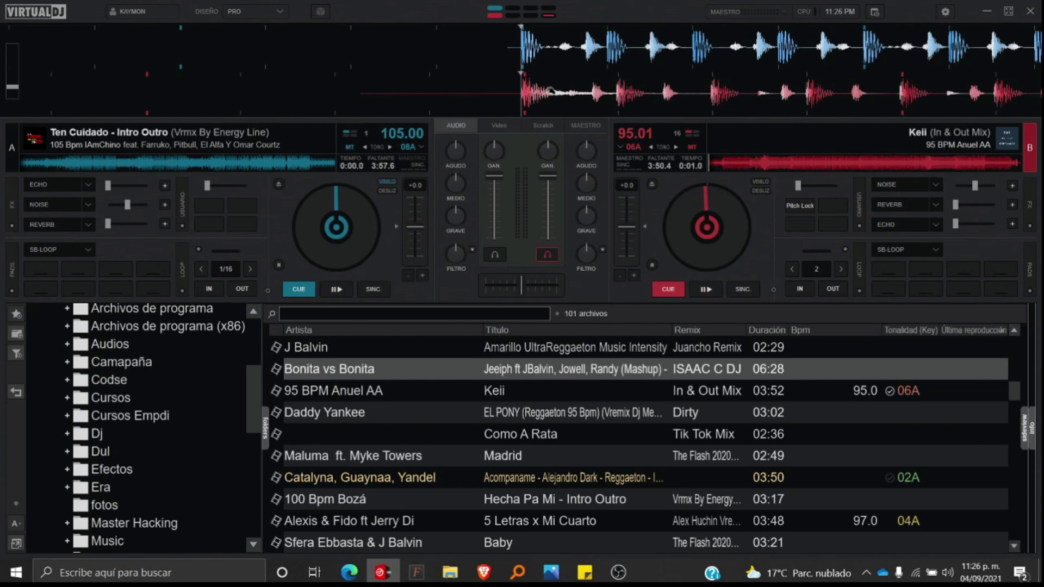
{"action": "left_click", "coordinate": [554, 46]}
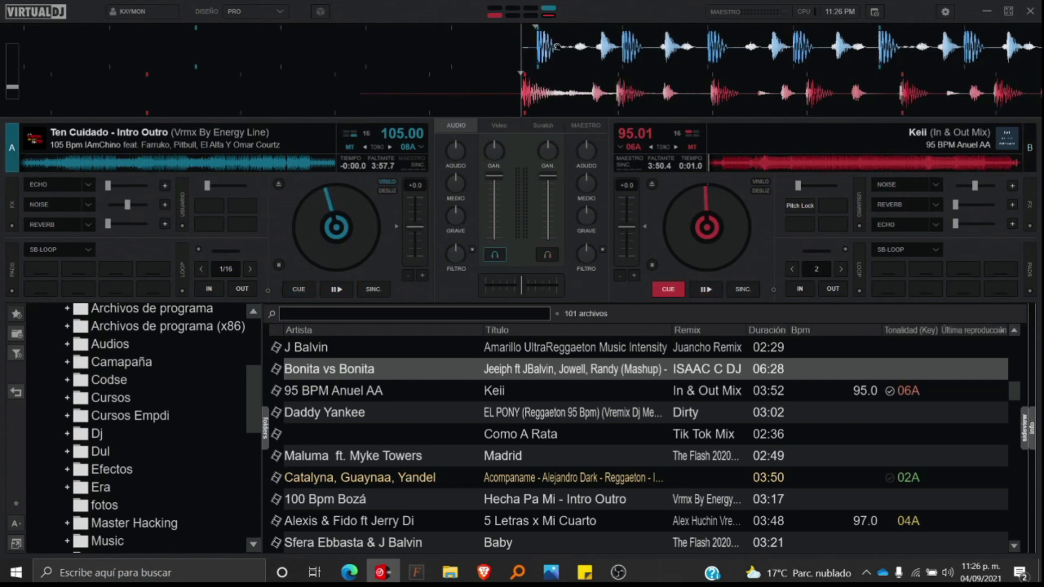
{"action": "scroll", "coordinate": [577, 52], "scroll_direction": "up", "scroll_amount": 5}
{"action": "left_click_drag", "start_coordinate": [603, 56], "coordinate": [555, 58]}
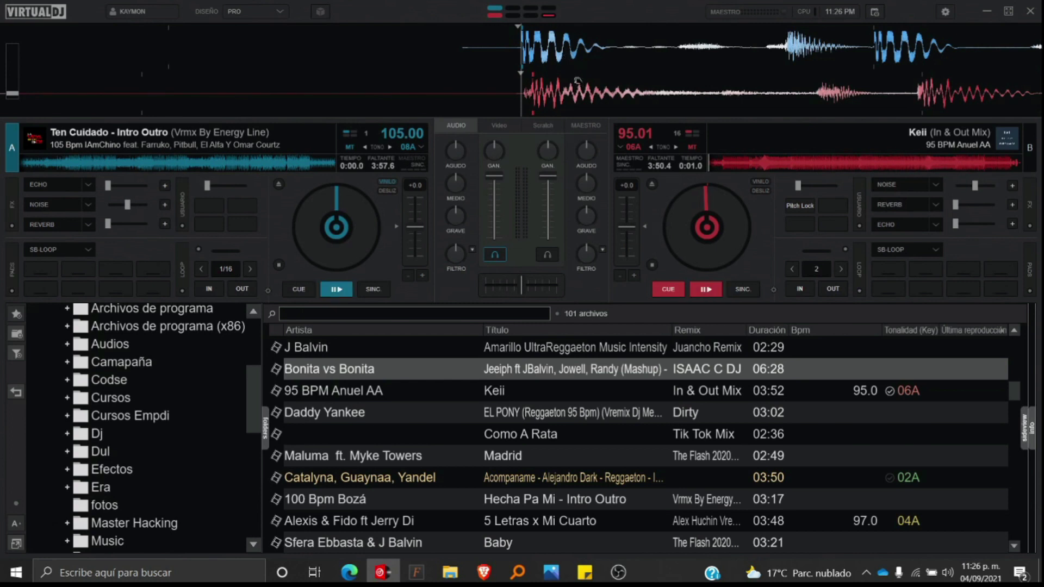
{"action": "scroll", "coordinate": [577, 82], "scroll_direction": "down", "scroll_amount": 4}
{"action": "scroll", "coordinate": [565, 81], "scroll_direction": "up", "scroll_amount": 4}
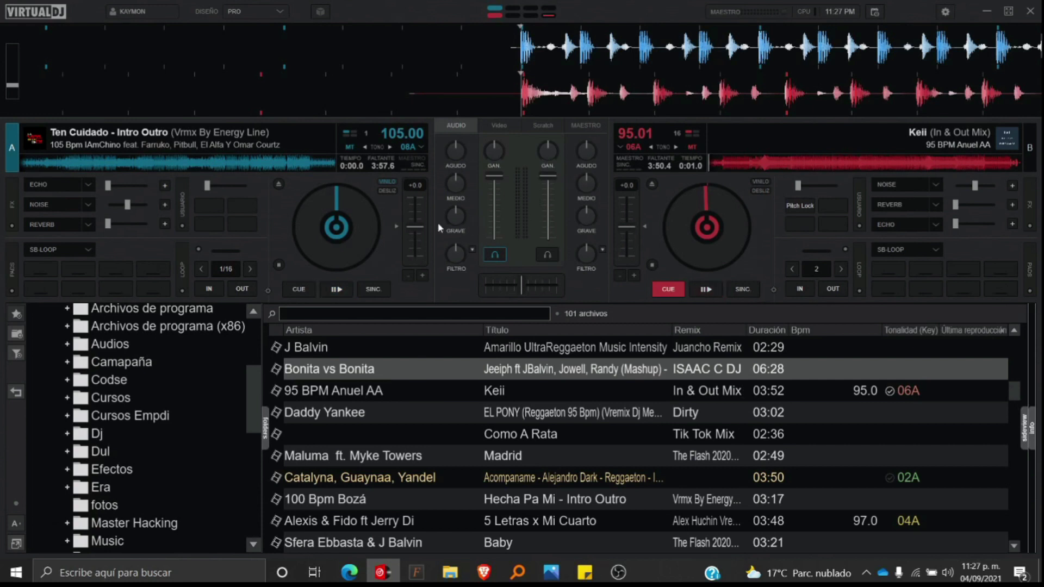
Slow deck A to 99.38 BPM and speed up deck B to 99.25 BPM with the pitch faders.
{"action": "left_click_drag", "start_coordinate": [412, 226], "coordinate": [412, 222]}
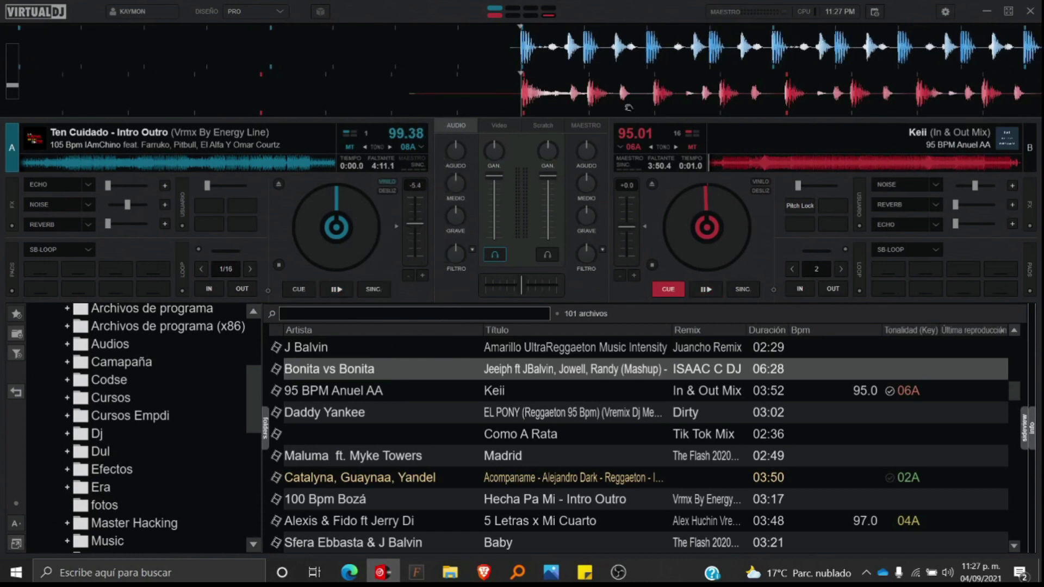
{"action": "left_click_drag", "start_coordinate": [628, 221], "coordinate": [626, 231]}
{"action": "scroll", "coordinate": [626, 230], "scroll_direction": "up", "scroll_amount": 2}
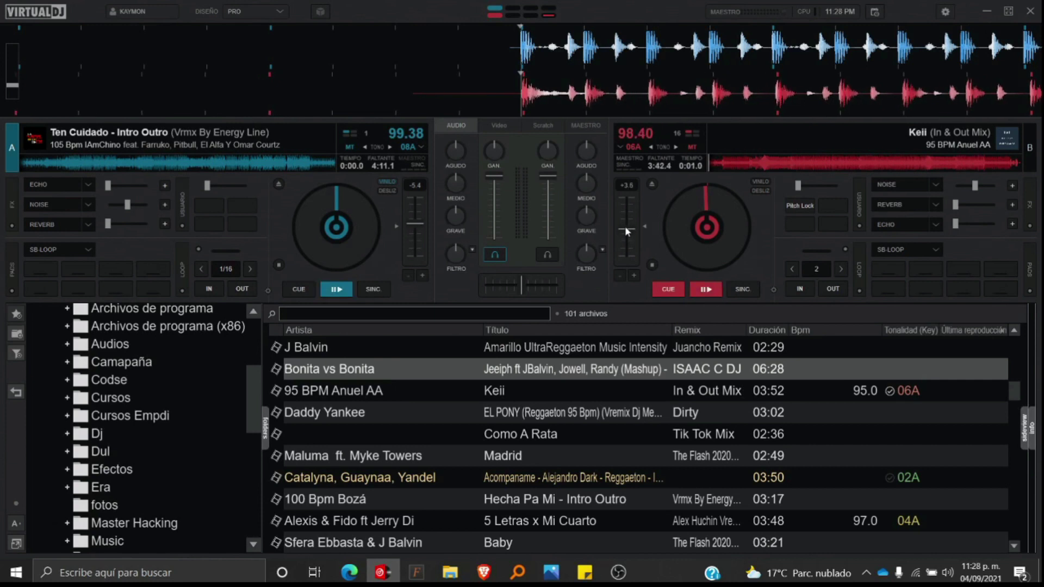
{"action": "scroll", "coordinate": [627, 228], "scroll_direction": "up", "scroll_amount": 1}
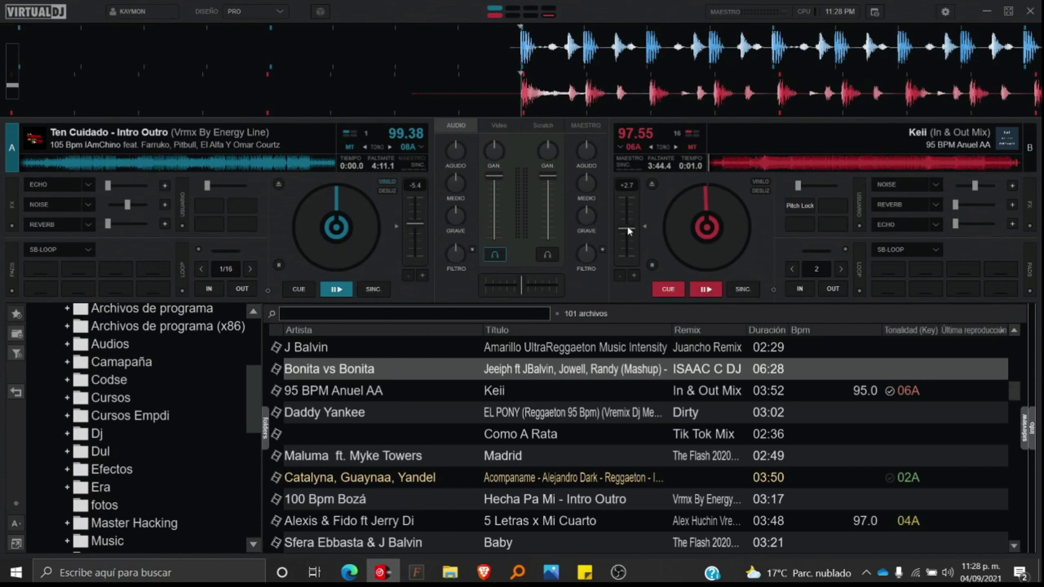
{"action": "scroll", "coordinate": [628, 229], "scroll_direction": "down", "scroll_amount": 2}
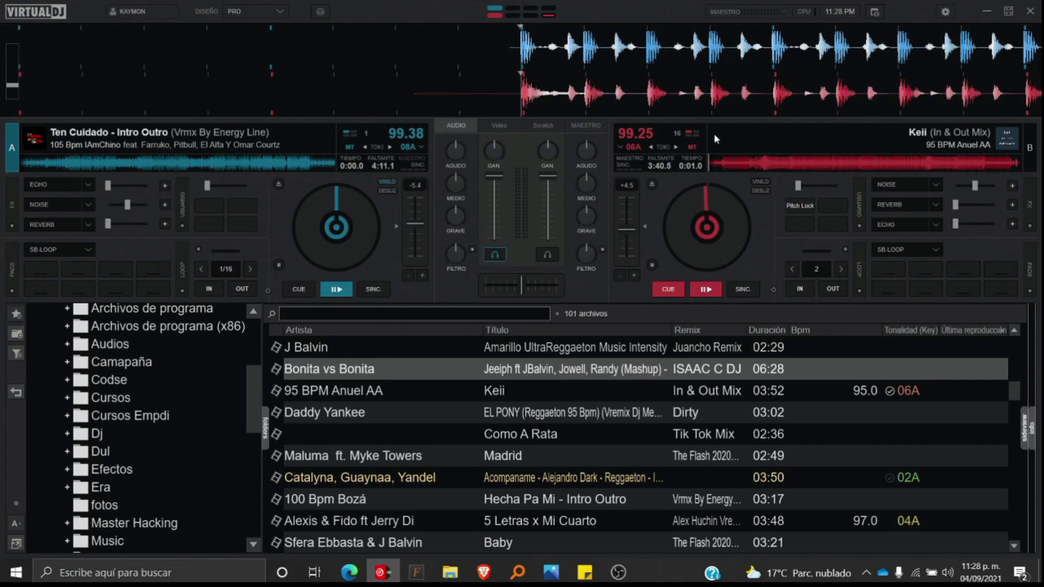
Line up deck B's beats with deck A's on the waveforms and sync deck B to 99.38 BPM.
{"action": "scroll", "coordinate": [518, 77], "scroll_direction": "up", "scroll_amount": 4}
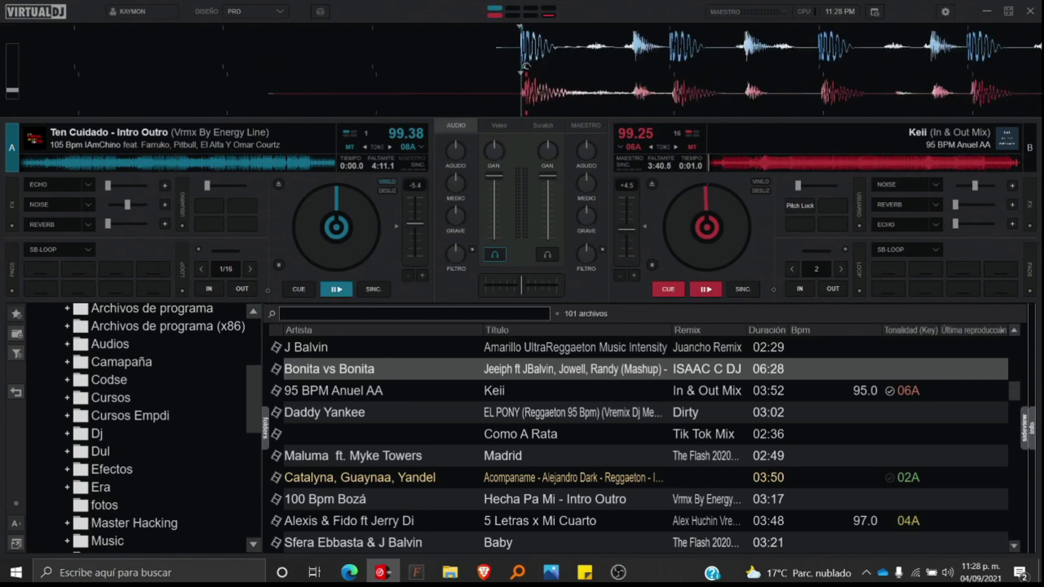
{"action": "left_click", "coordinate": [905, 95]}
{"action": "left_click_drag", "start_coordinate": [902, 97], "coordinate": [895, 96]}
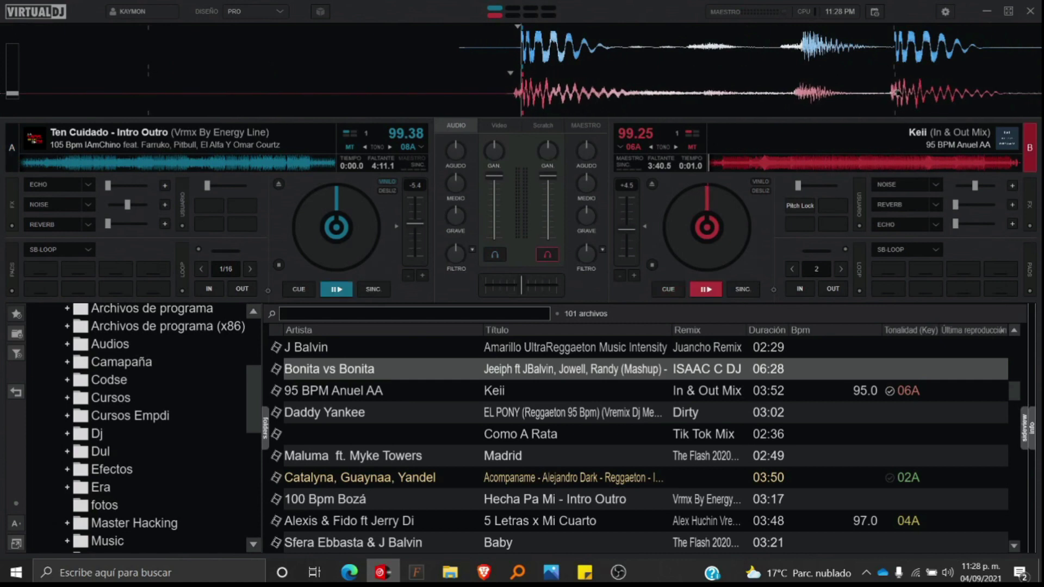
{"action": "scroll", "coordinate": [576, 78], "scroll_direction": "down", "scroll_amount": 4}
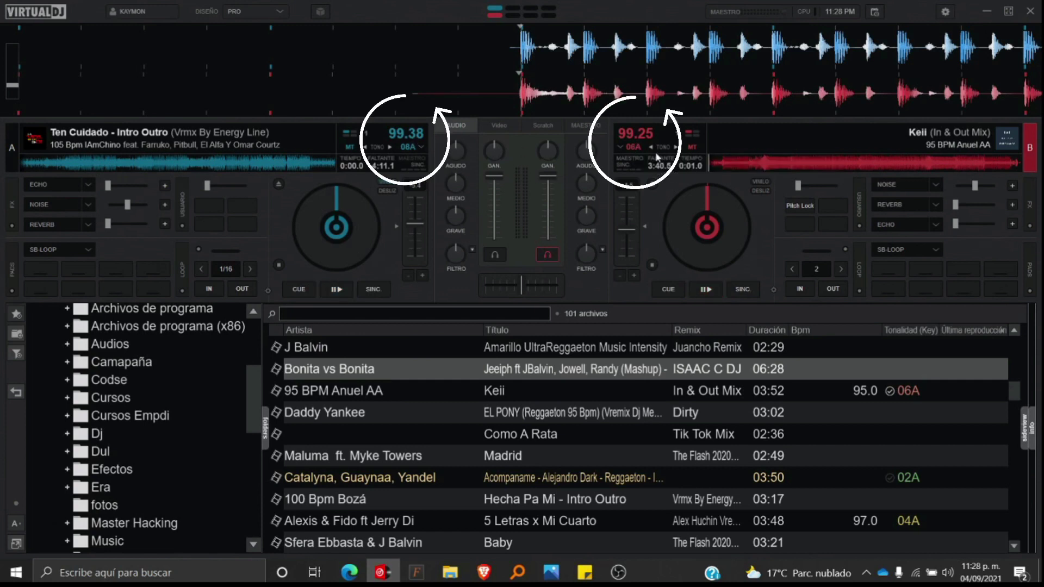
{"action": "left_click", "coordinate": [745, 292]}
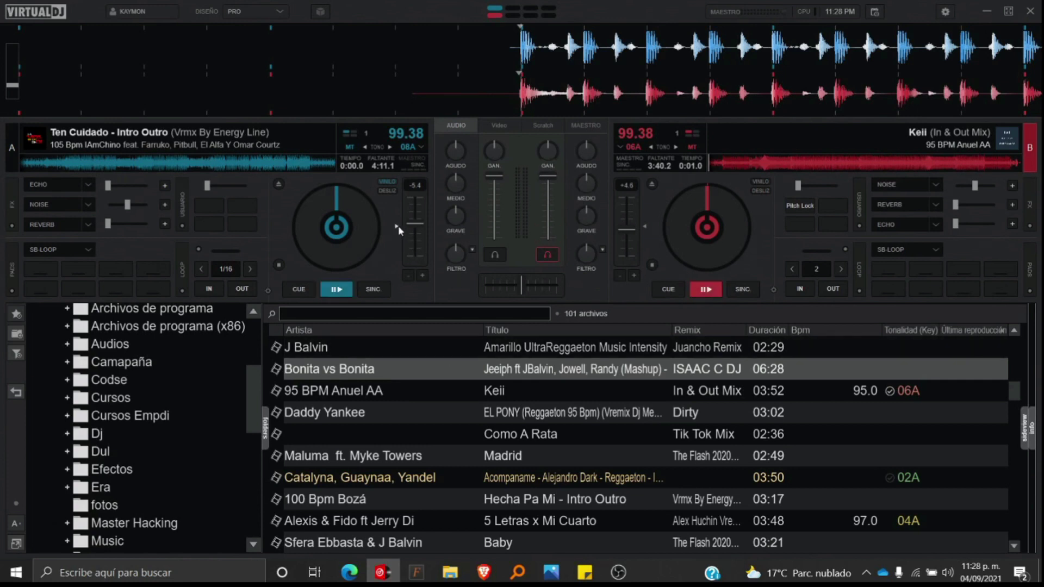
Reset the pitch of both decks to 0.0 so each track has its original tempo.
{"action": "double_click", "coordinate": [415, 224]}
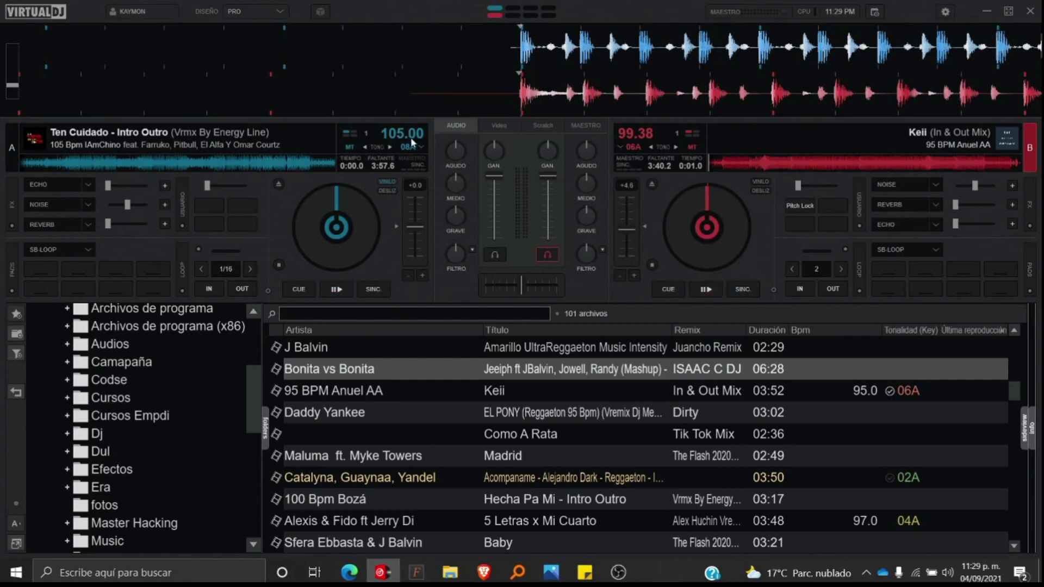
{"action": "double_click", "coordinate": [644, 226]}
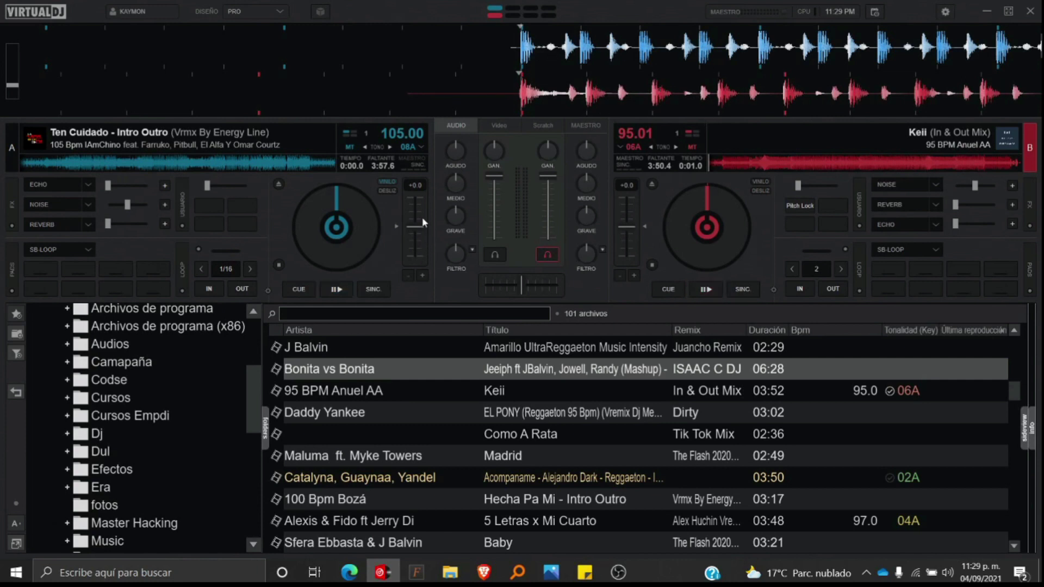
Set the loop length to 4 beats and activate the loop on both deck A and deck B.
{"action": "left_click", "coordinate": [249, 268]}
{"action": "left_click", "coordinate": [250, 269]}
{"action": "left_click", "coordinate": [249, 269]}
{"action": "left_click", "coordinate": [249, 269]}
{"action": "left_click", "coordinate": [250, 269]}
{"action": "left_click", "coordinate": [250, 269]}
{"action": "left_click", "coordinate": [250, 269]}
{"action": "left_click", "coordinate": [202, 269]}
{"action": "left_click", "coordinate": [217, 267]}
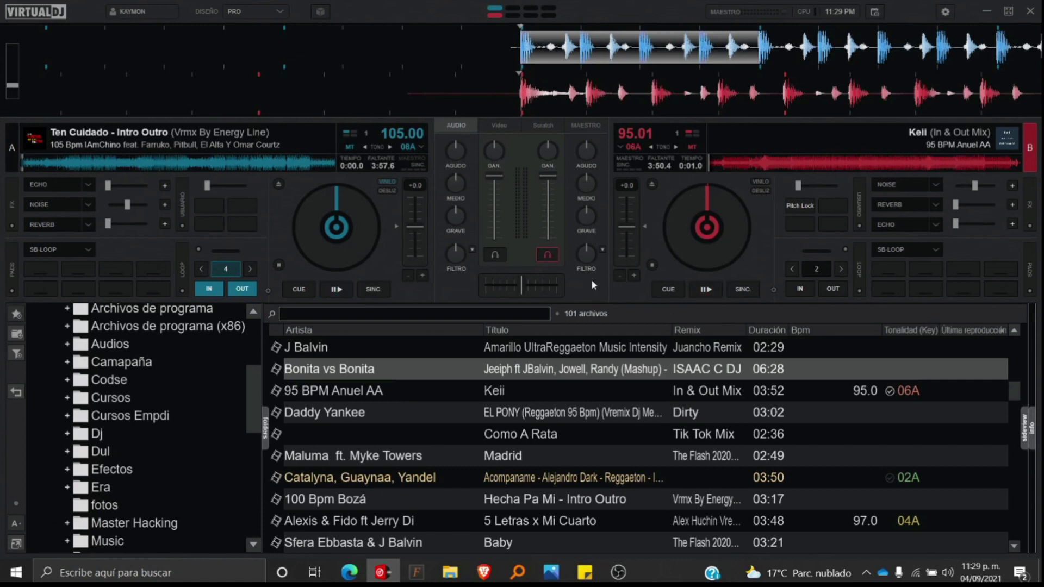
{"action": "left_click", "coordinate": [842, 273]}
{"action": "left_click", "coordinate": [826, 268]}
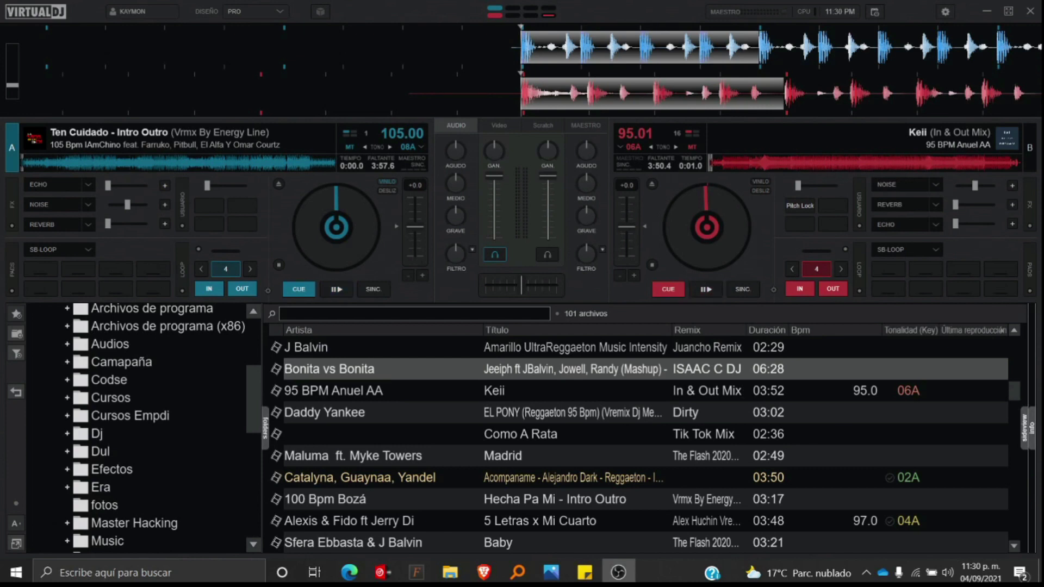
Enable headphone monitoring for deck B, play both looped tracks together, and return deck A to its cue point.
{"action": "left_click", "coordinate": [547, 255]}
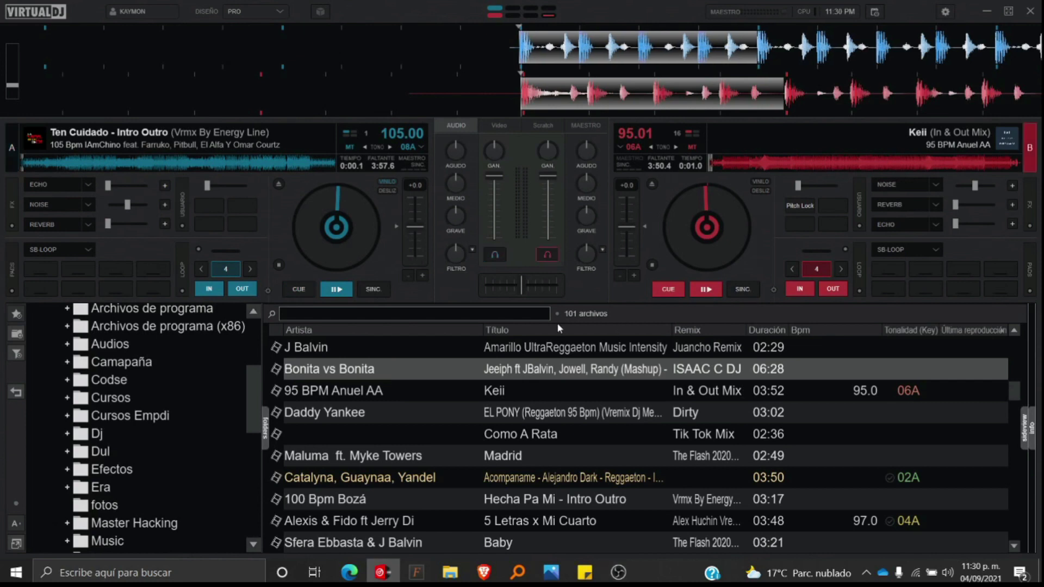
{"action": "left_click", "coordinate": [347, 294]}
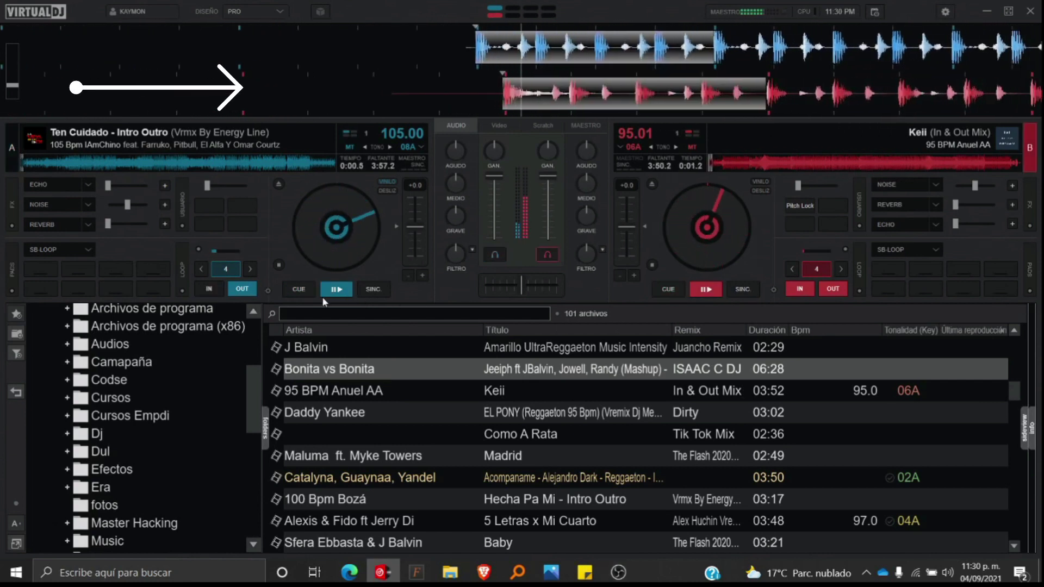
{"action": "left_click", "coordinate": [303, 291]}
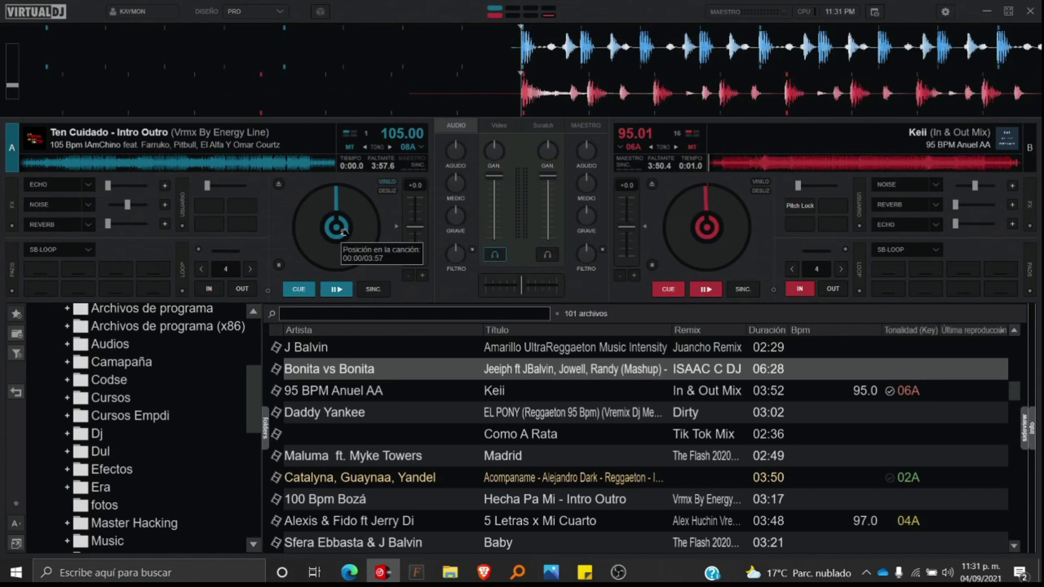
Slow deck A to 100.32 BPM, raise deck B's tempo close to it, and sync deck B to 100.32 BPM.
{"action": "left_click_drag", "start_coordinate": [418, 229], "coordinate": [417, 220]}
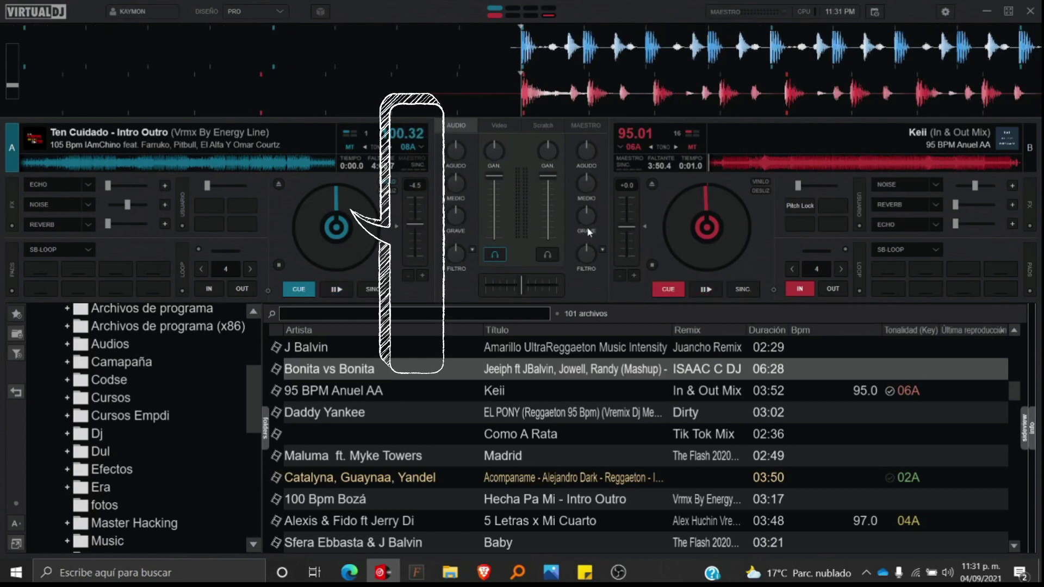
{"action": "left_click_drag", "start_coordinate": [627, 230], "coordinate": [627, 234]}
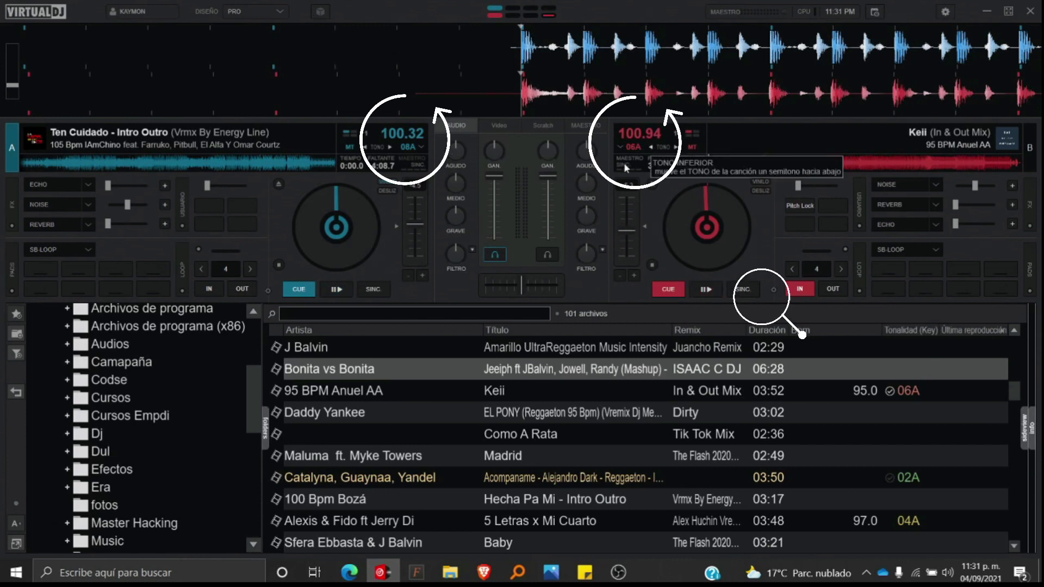
{"action": "left_click", "coordinate": [741, 290]}
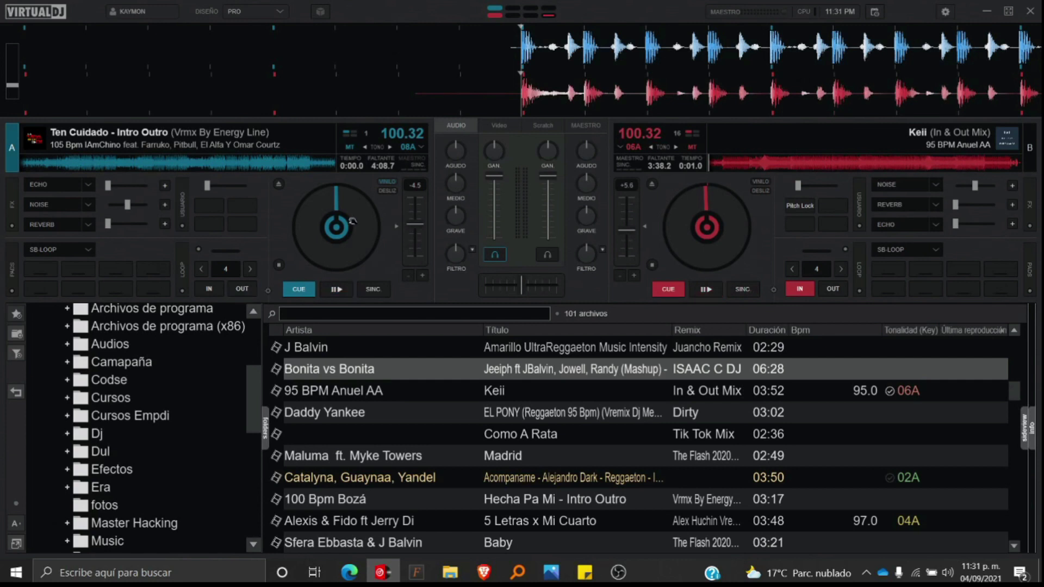
Activate the 4-beat loops on deck A and deck B, and start playback of deck A.
{"action": "left_click", "coordinate": [222, 275]}
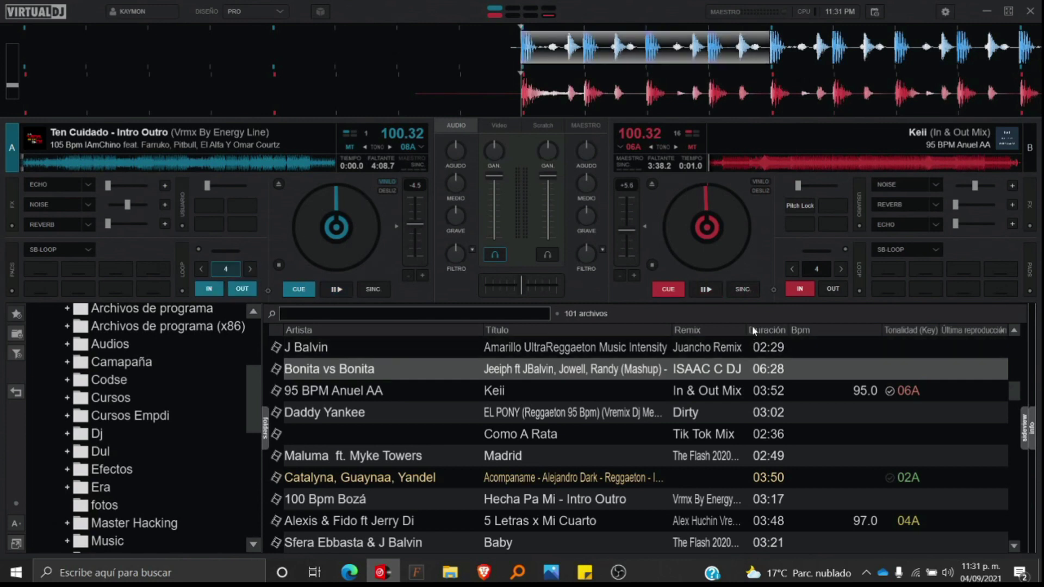
{"action": "left_click", "coordinate": [814, 273]}
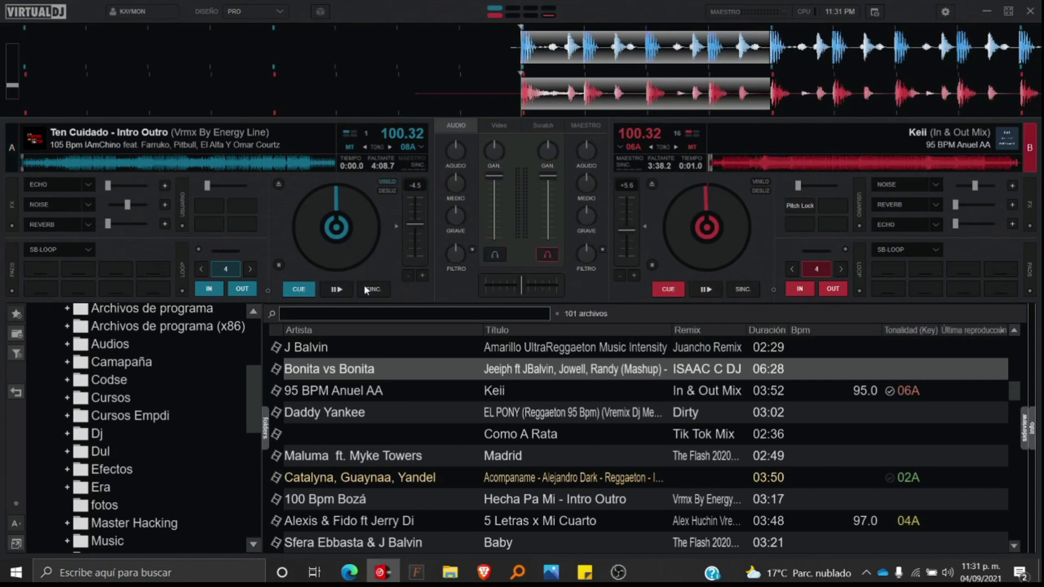
{"action": "left_click", "coordinate": [337, 290]}
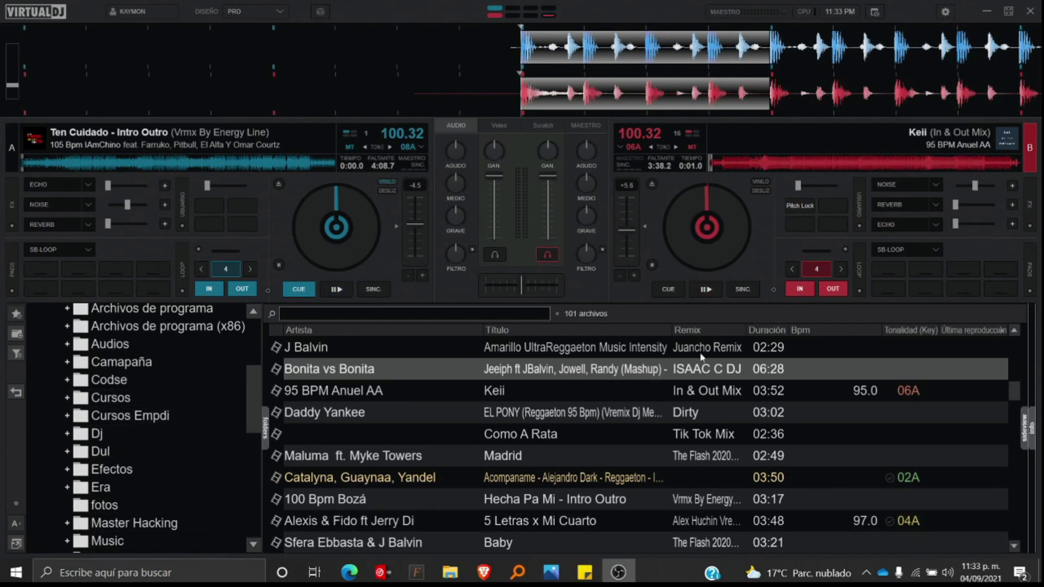
Deactivate the loops on both decks and lower the volume faders of deck A and deck B to the minimum.
{"action": "left_click", "coordinate": [808, 289]}
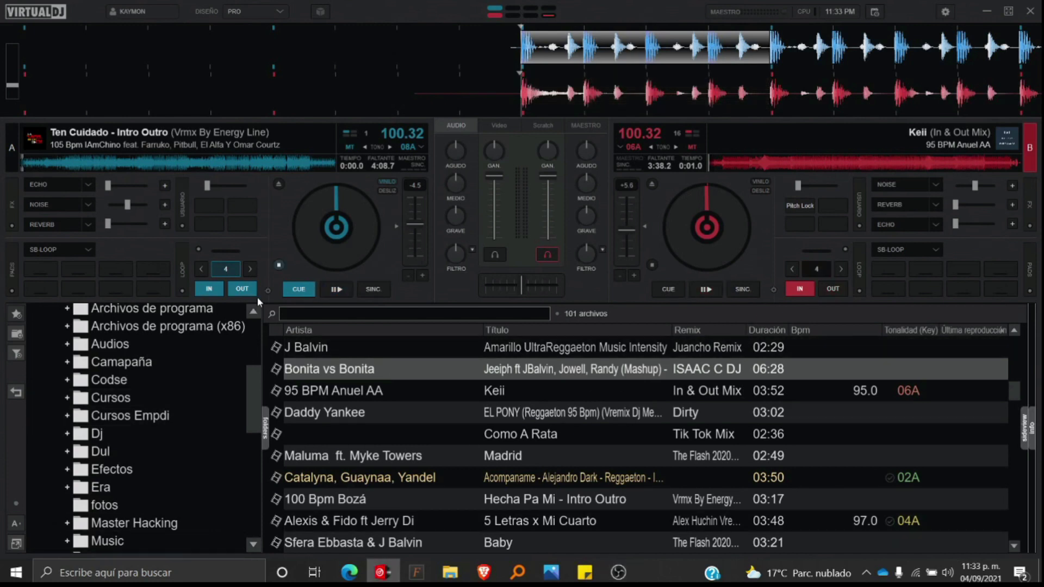
{"action": "left_click", "coordinate": [242, 289]}
{"action": "left_click_drag", "start_coordinate": [548, 176], "coordinate": [548, 241]}
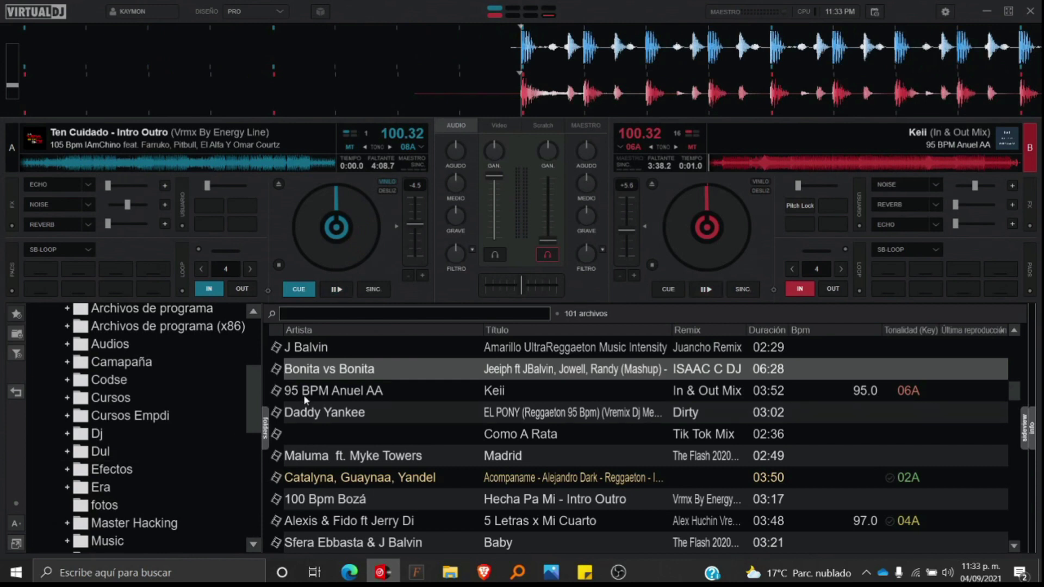
{"action": "left_click_drag", "start_coordinate": [494, 176], "coordinate": [494, 223]}
Play deck A twice from its cue point with its volume fader down, returning it to the cue point each time.
{"action": "left_click", "coordinate": [346, 289]}
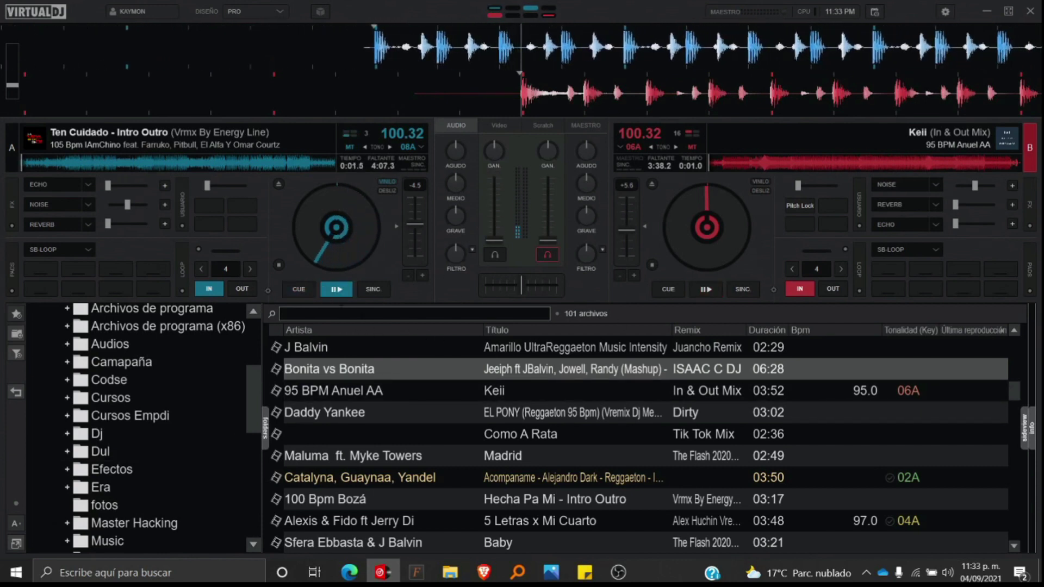
{"action": "left_click", "coordinate": [294, 290]}
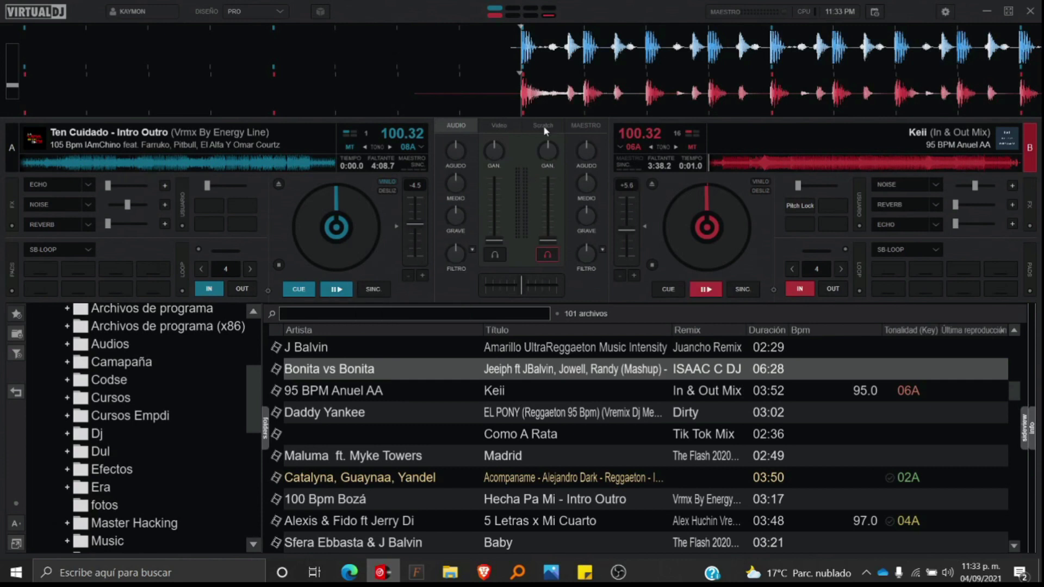
{"action": "left_click", "coordinate": [341, 286]}
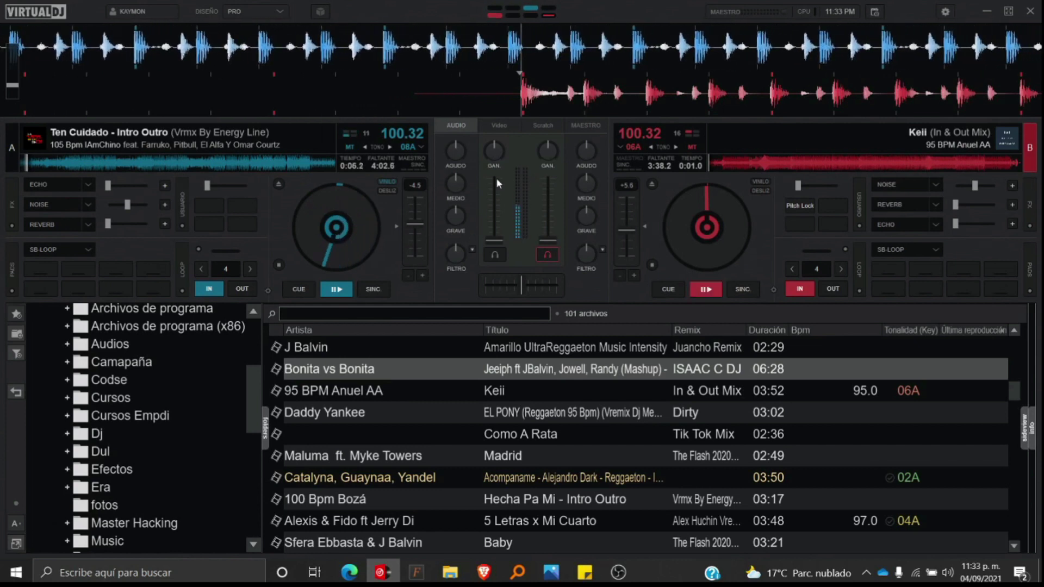
{"action": "left_click", "coordinate": [300, 289]}
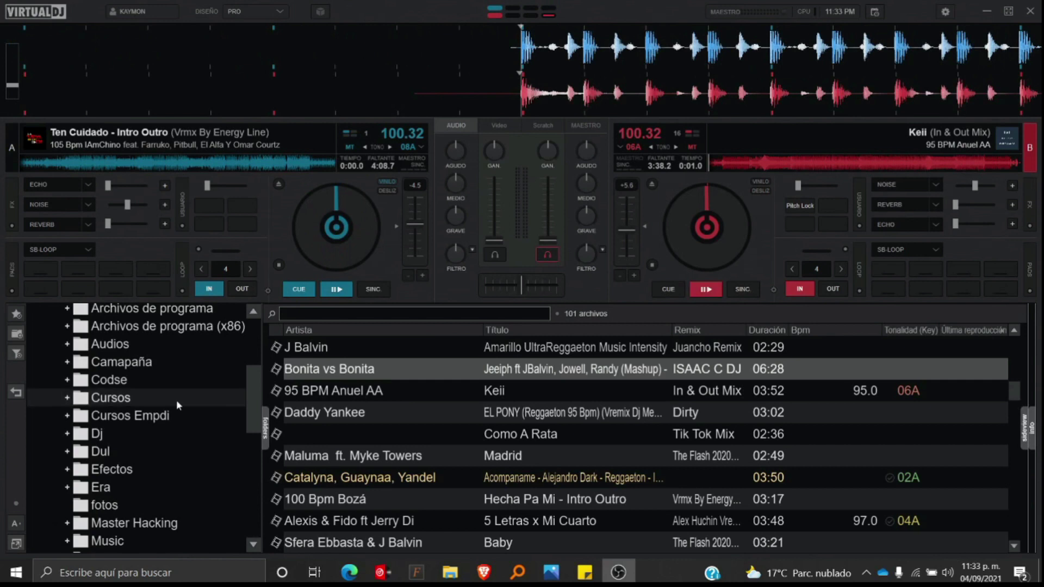
Raise deck A's volume fader to full and play deck A, starting deck B in time with its own fader down.
{"action": "left_click_drag", "start_coordinate": [491, 264], "coordinate": [493, 180]}
{"action": "left_click", "coordinate": [348, 287]}
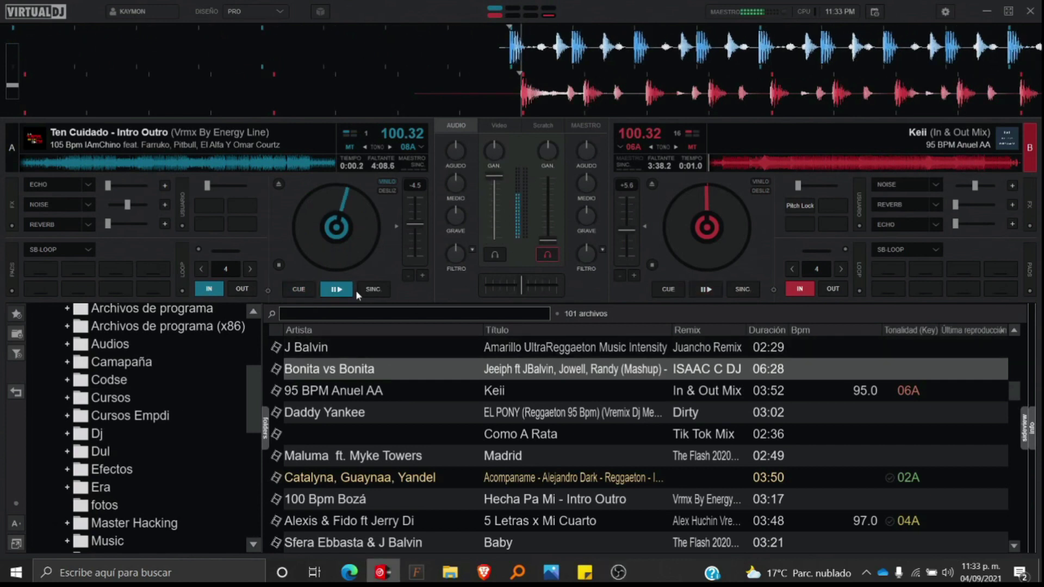
{"action": "left_click", "coordinate": [707, 290]}
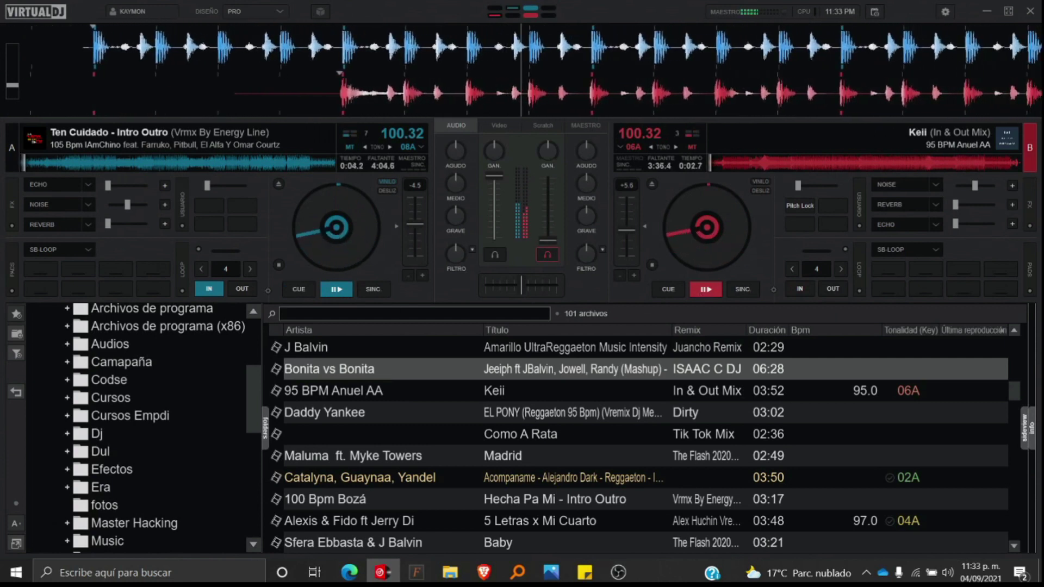
Stop deck A and deck B by returning both tracks to their cue points.
{"action": "left_click", "coordinate": [299, 290]}
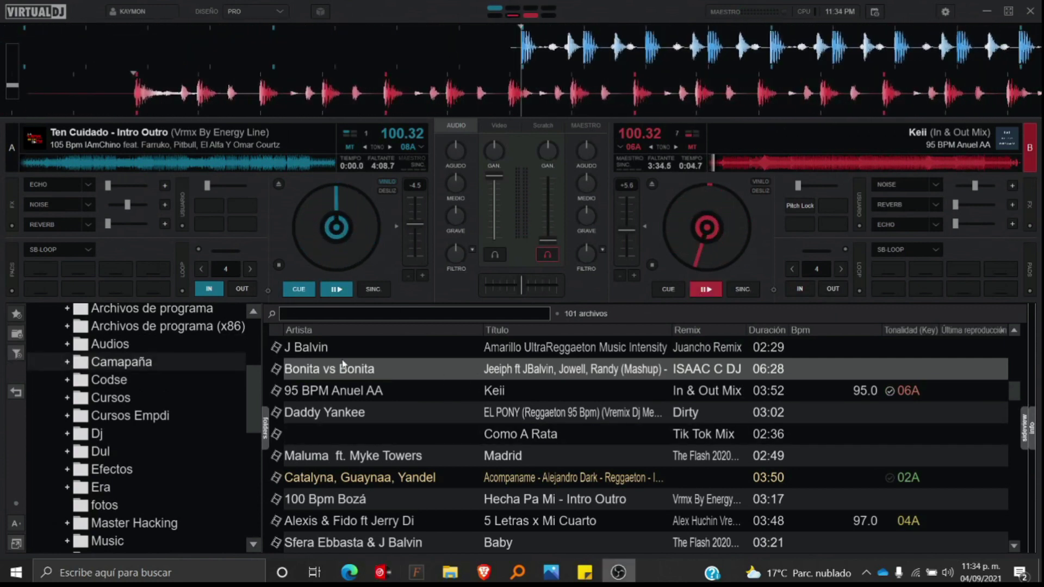
{"action": "left_click", "coordinate": [668, 290]}
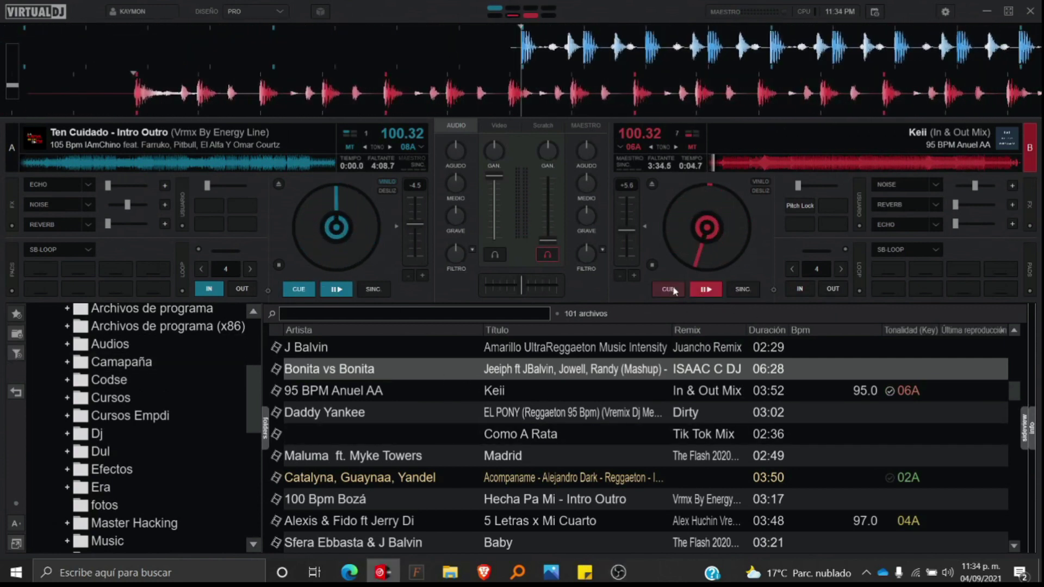
{"action": "left_click", "coordinate": [669, 291]}
{"action": "left_click", "coordinate": [669, 290]}
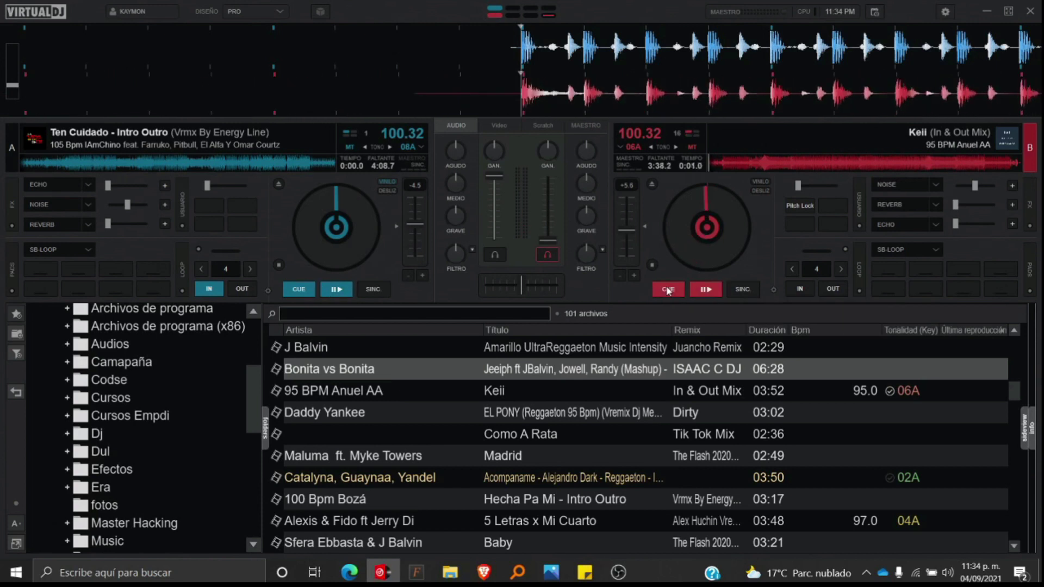
Play deck A, raise deck B's volume fader to full, and start deck B in time with deck A's beat.
{"action": "mouse_move", "coordinate": [501, 273]}
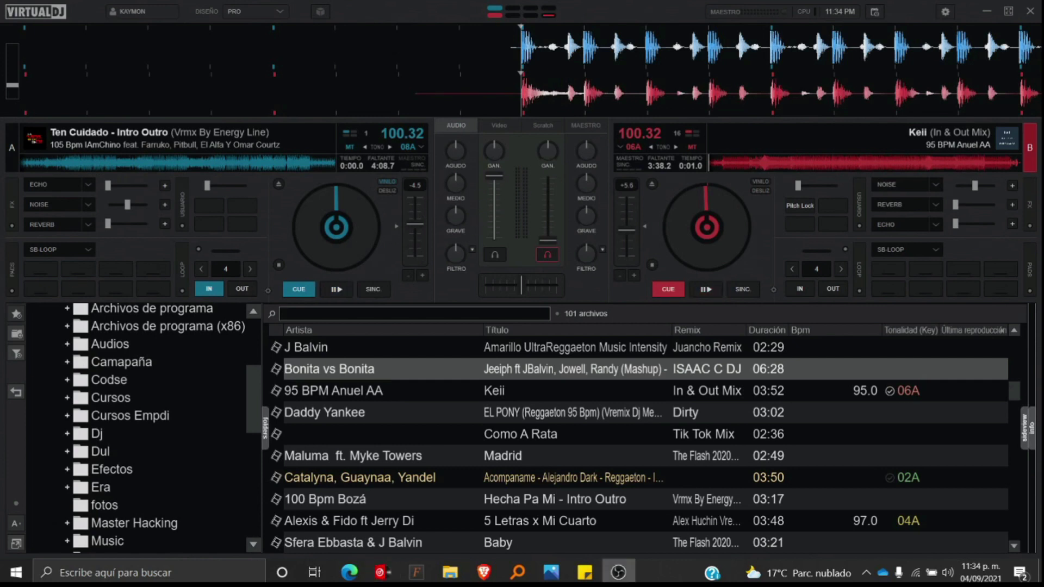
{"action": "key", "text": "space"}
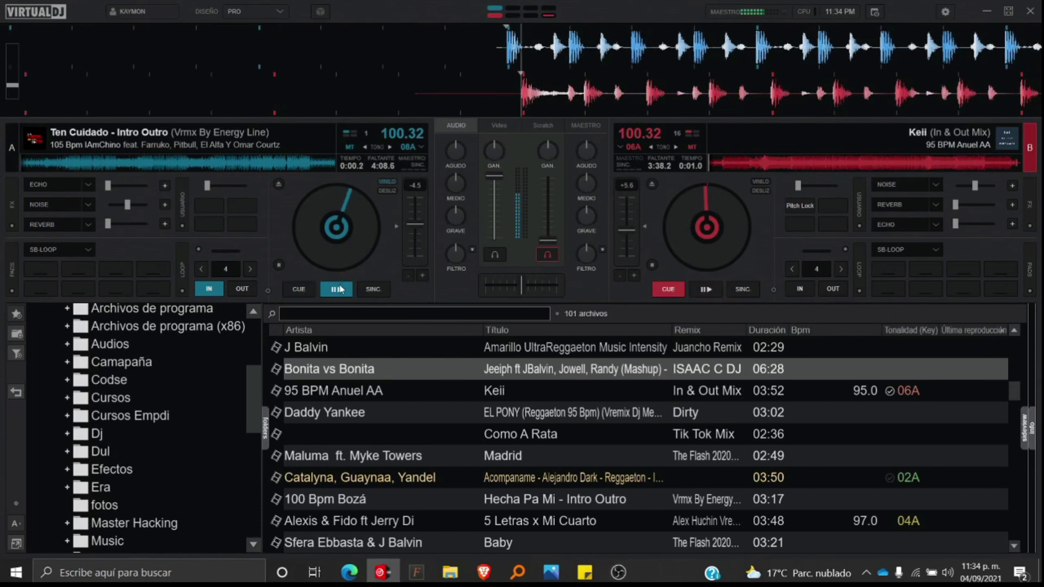
{"action": "left_click_drag", "start_coordinate": [547, 240], "coordinate": [548, 175]}
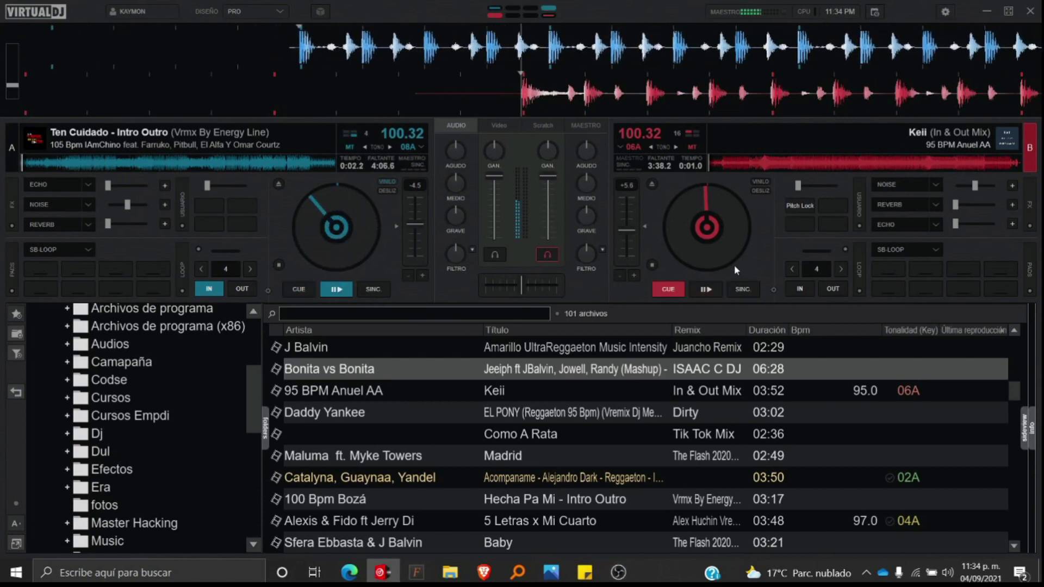
{"action": "left_click", "coordinate": [714, 289]}
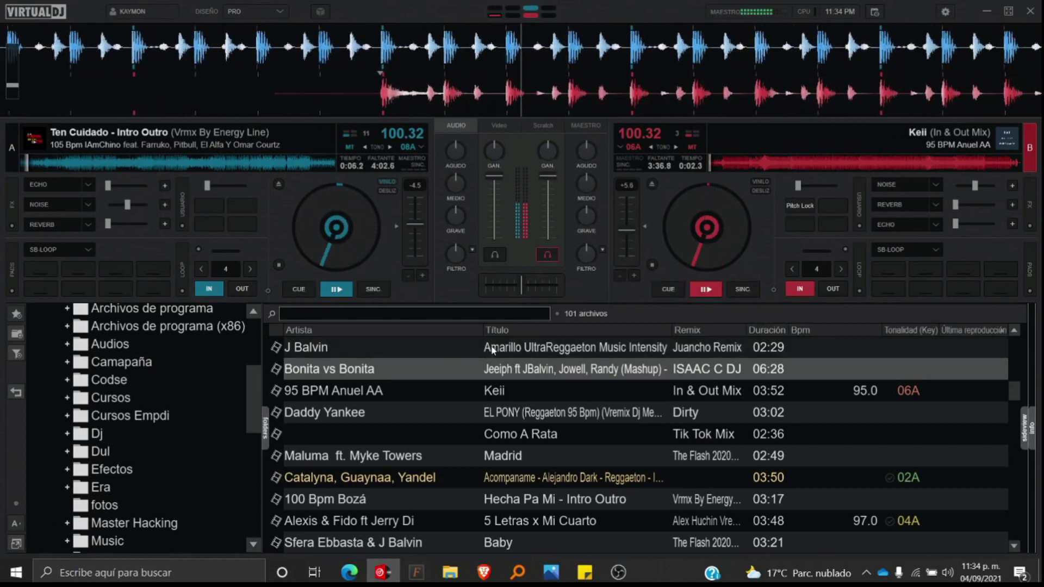
Restart deck B from its cue point in time with deck A, and return both decks to their cue points.
{"action": "left_click", "coordinate": [675, 292]}
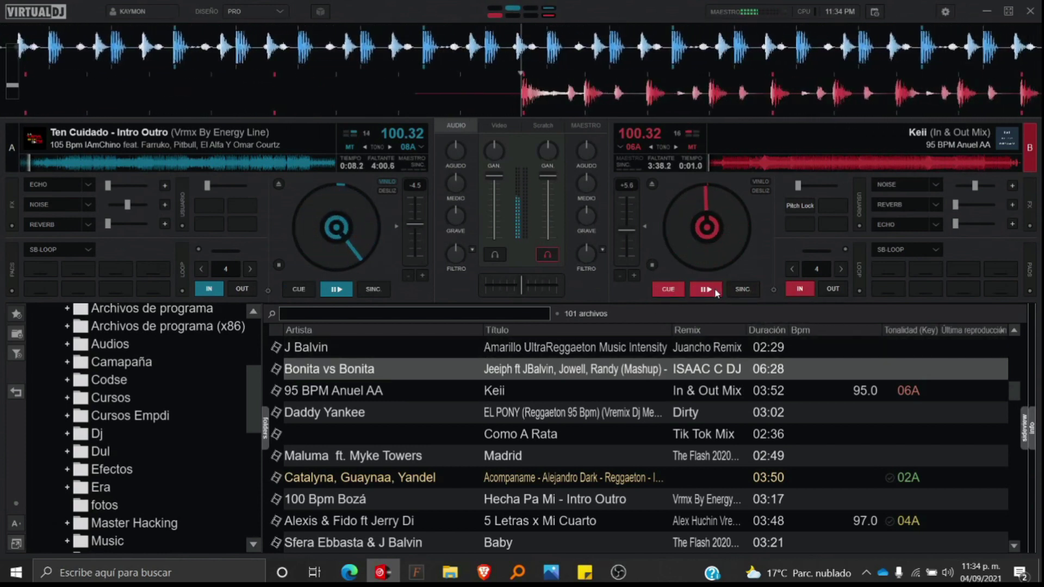
{"action": "left_click", "coordinate": [715, 288]}
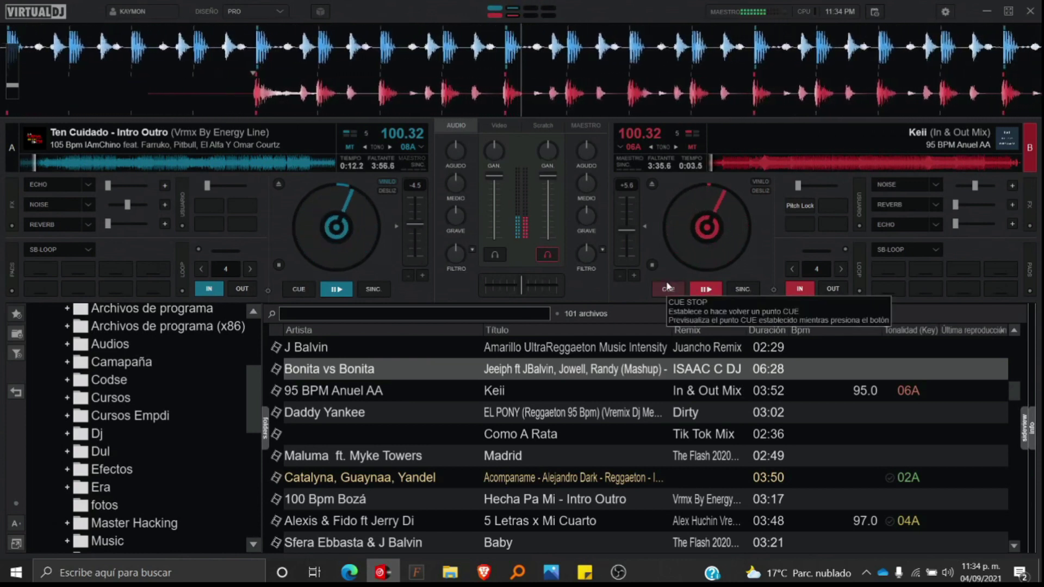
{"action": "left_click", "coordinate": [668, 287]}
{"action": "left_click", "coordinate": [299, 289]}
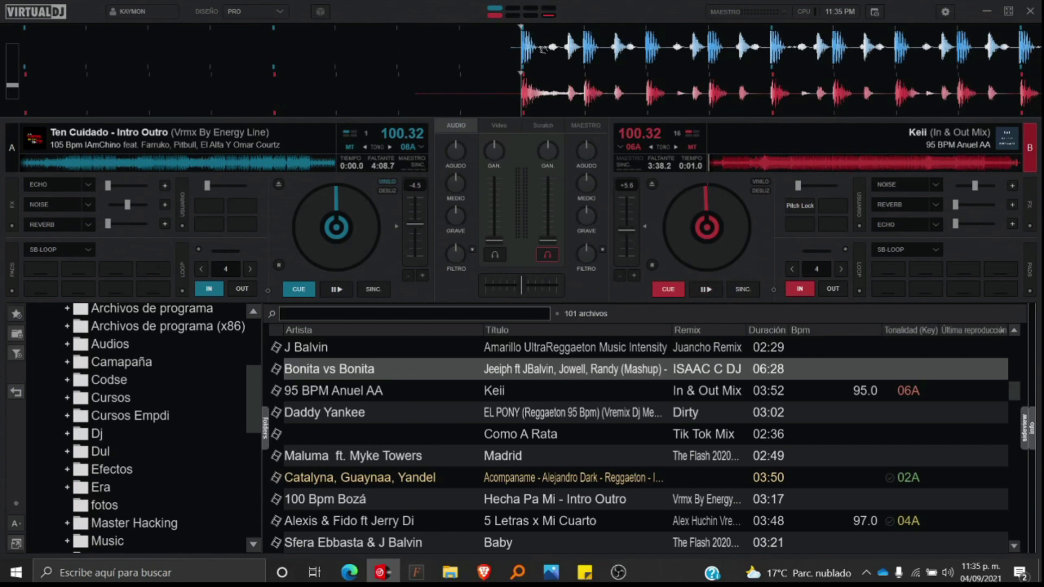
Move deck A's waveform forward three beats from its cue point so its beat lines up with deck B's first beat.
{"action": "left_click", "coordinate": [563, 59]}
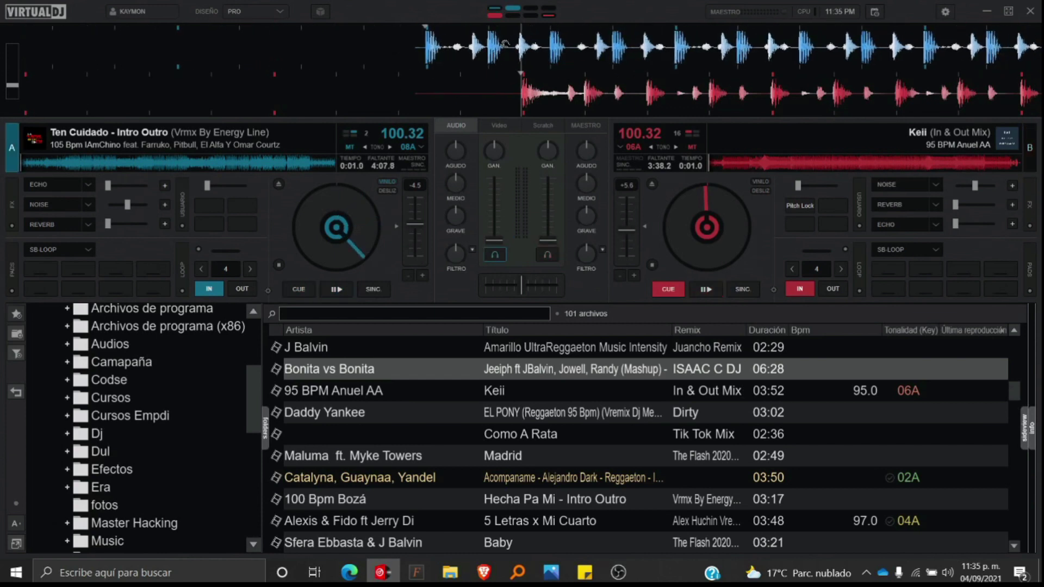
{"action": "left_click_drag", "start_coordinate": [539, 51], "coordinate": [524, 70]}
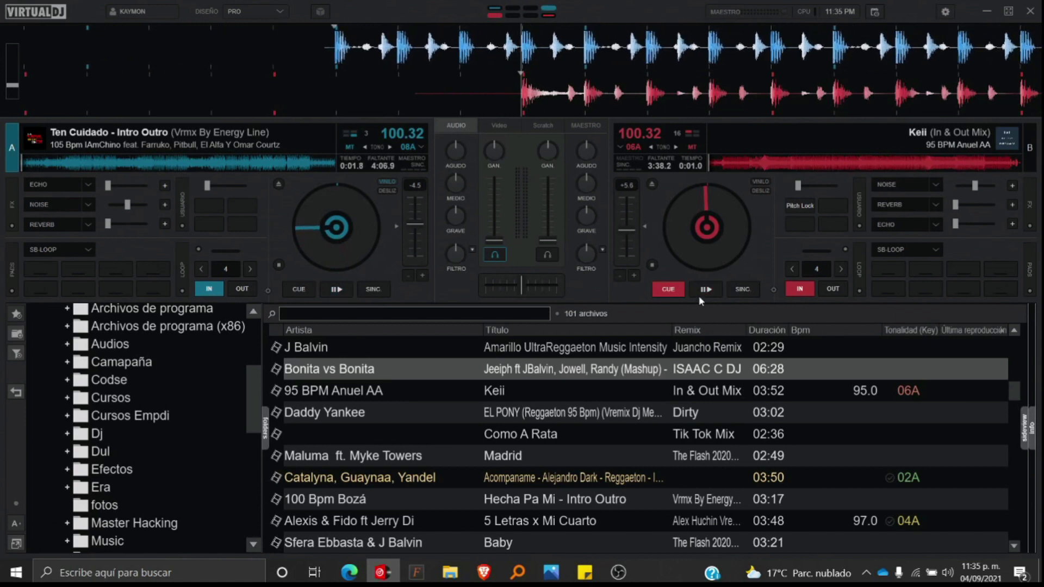